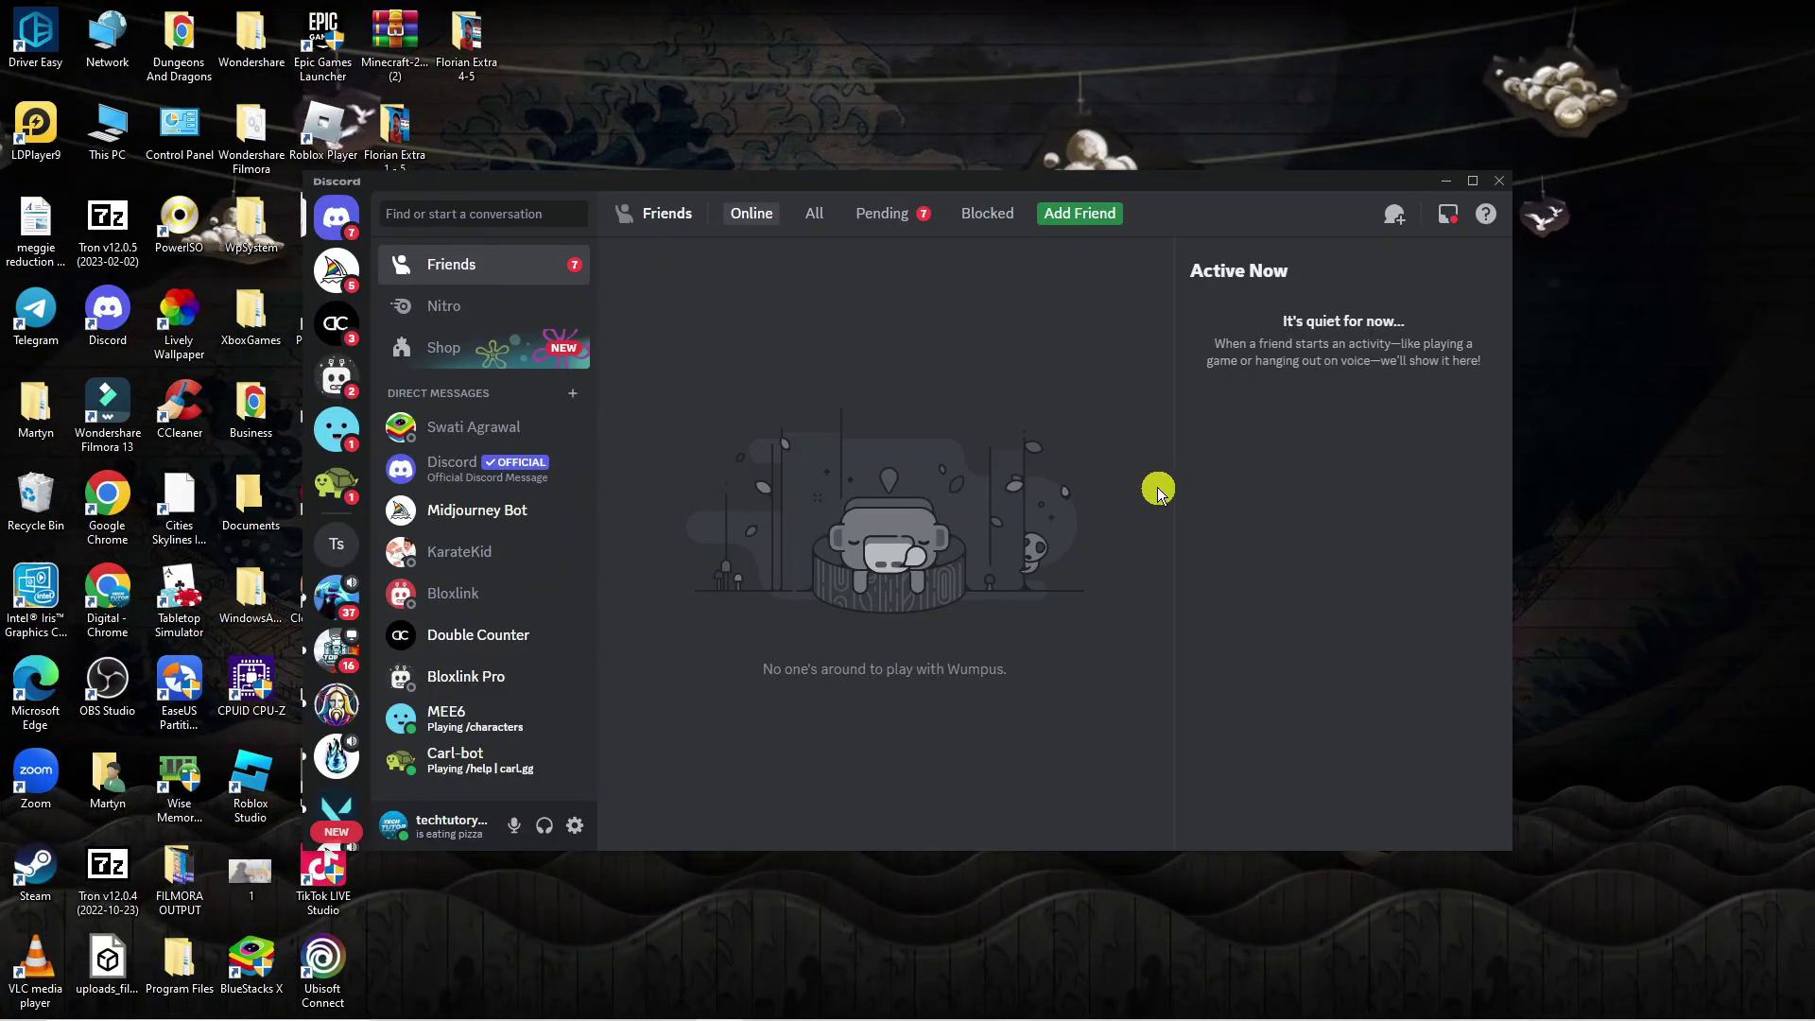
Maximize the Discord window so the Friends home page fills the screen
left_click(1472, 181)
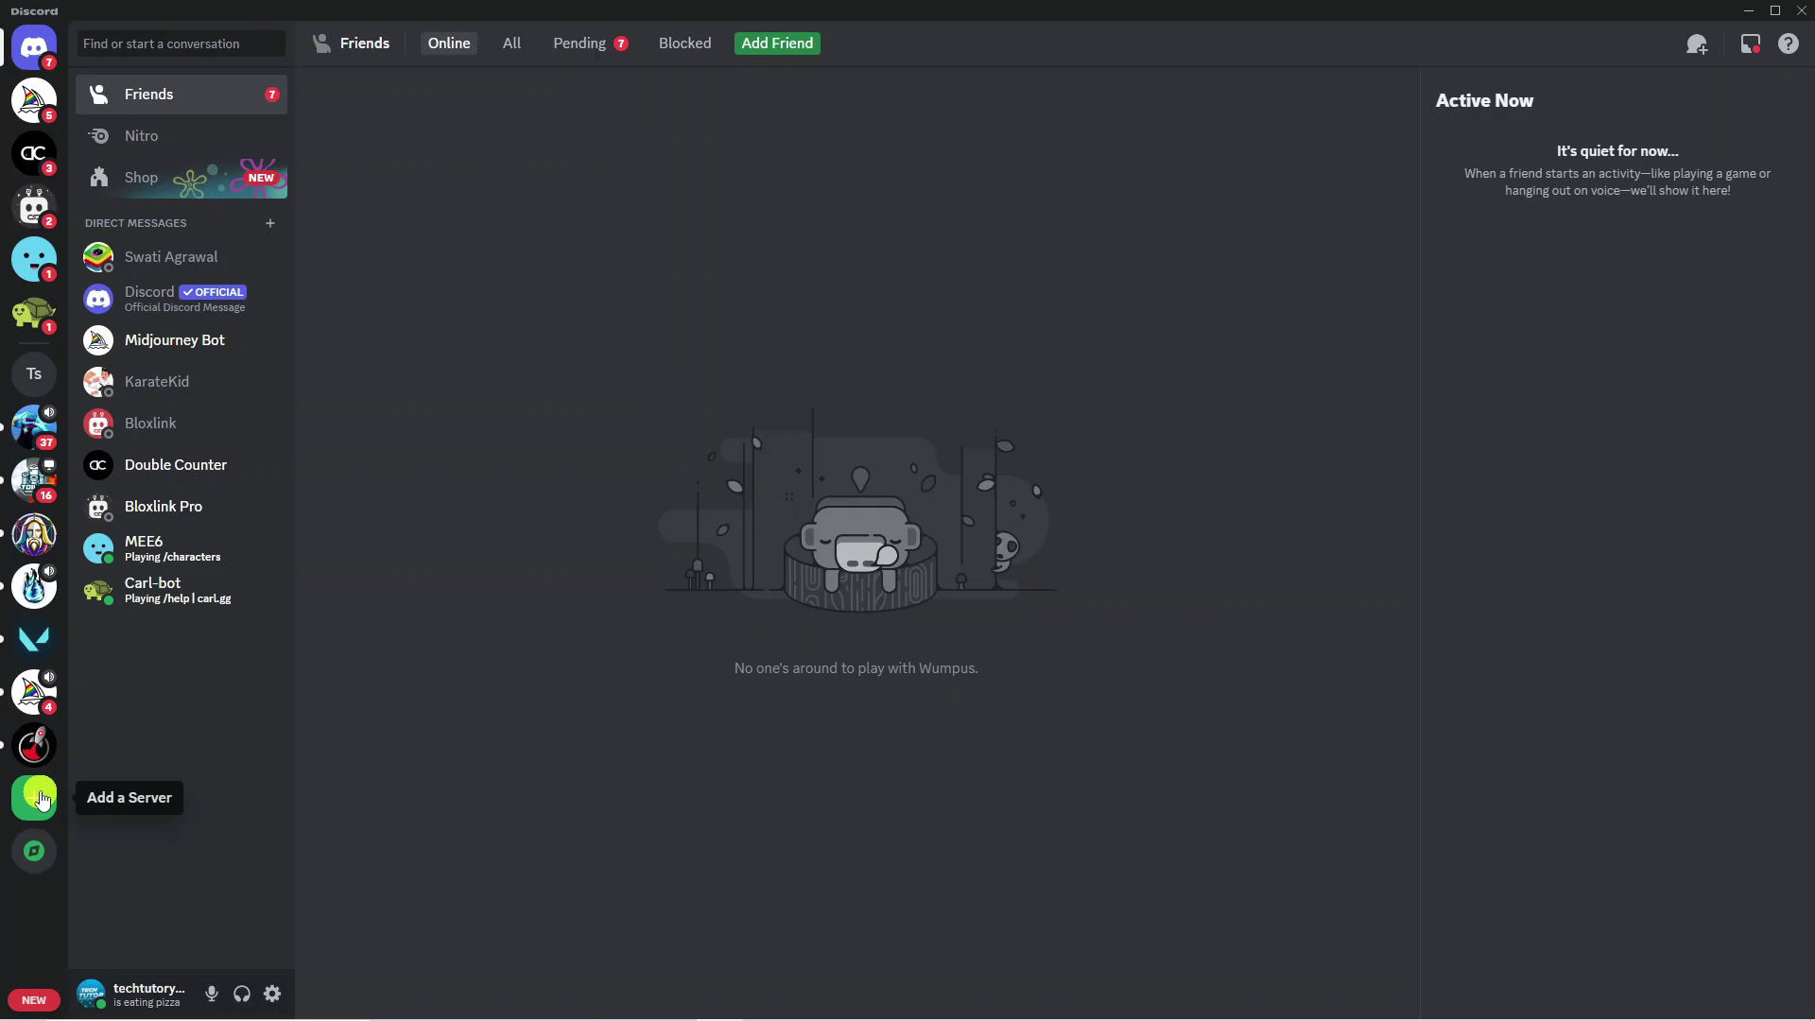
Create a server from scratch named 'Music server', landing in its #general channel
left_click(36, 799)
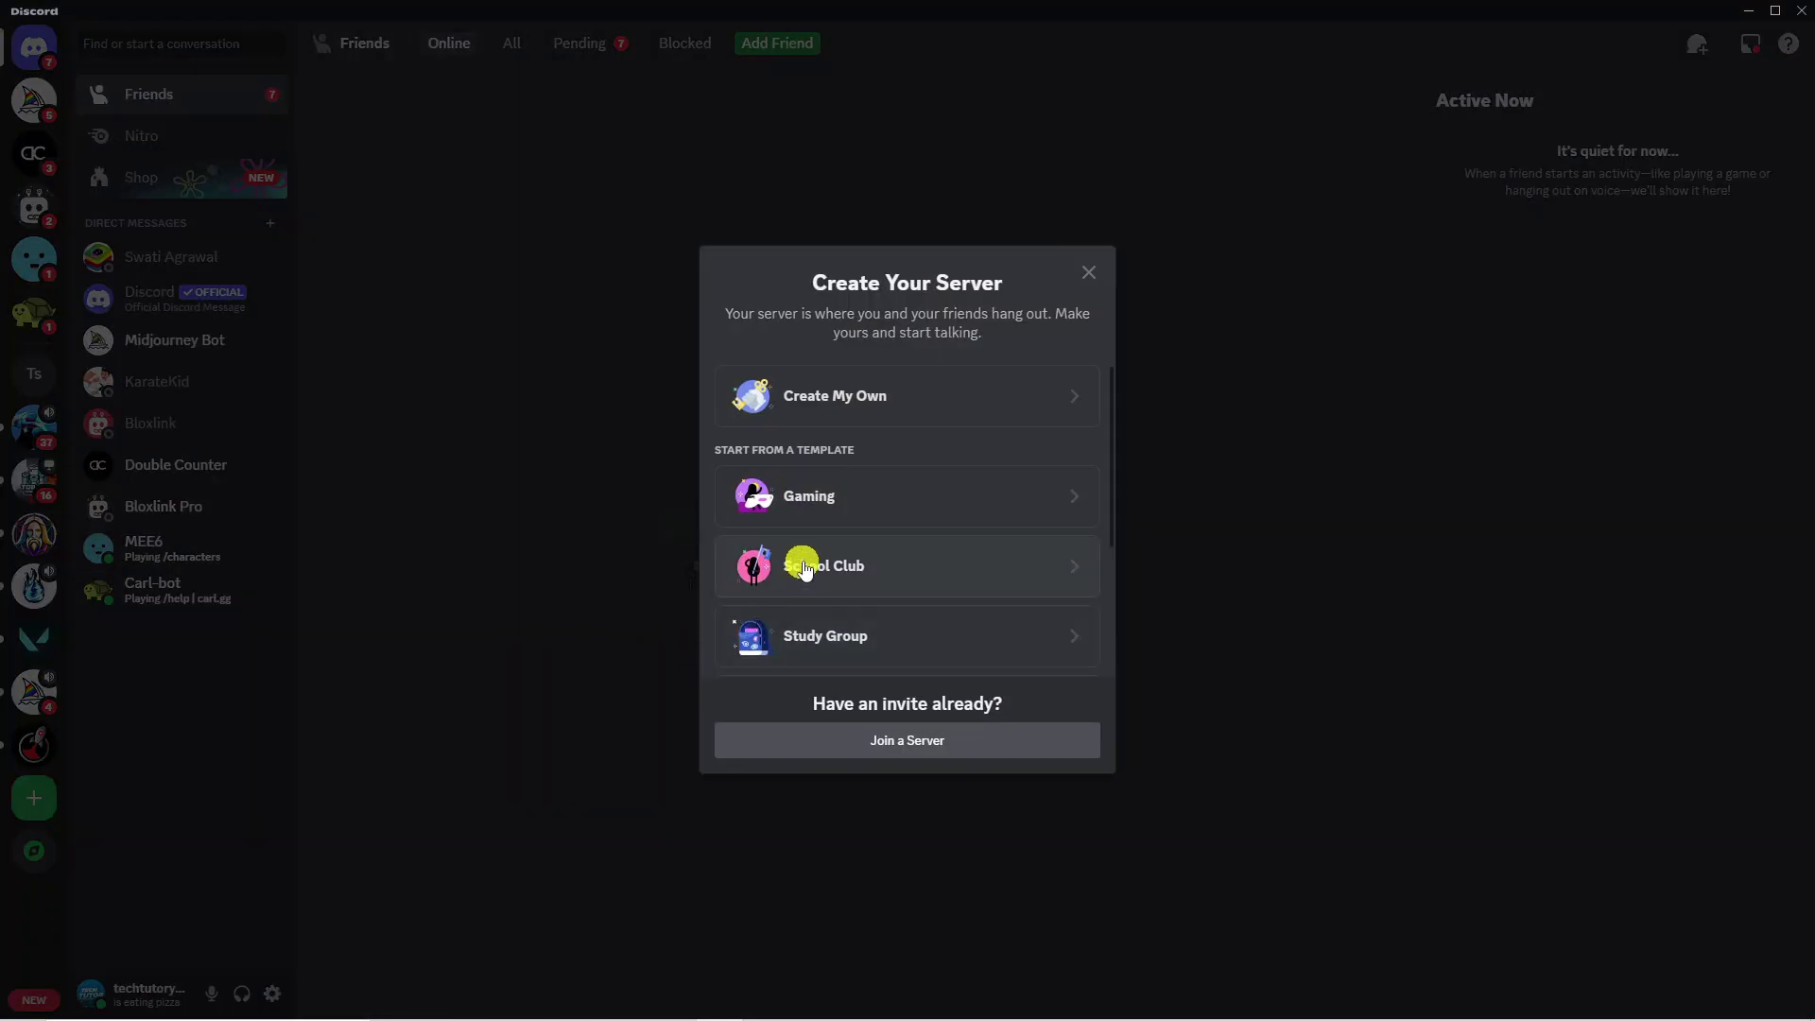
left_click(863, 397)
left_click(850, 538)
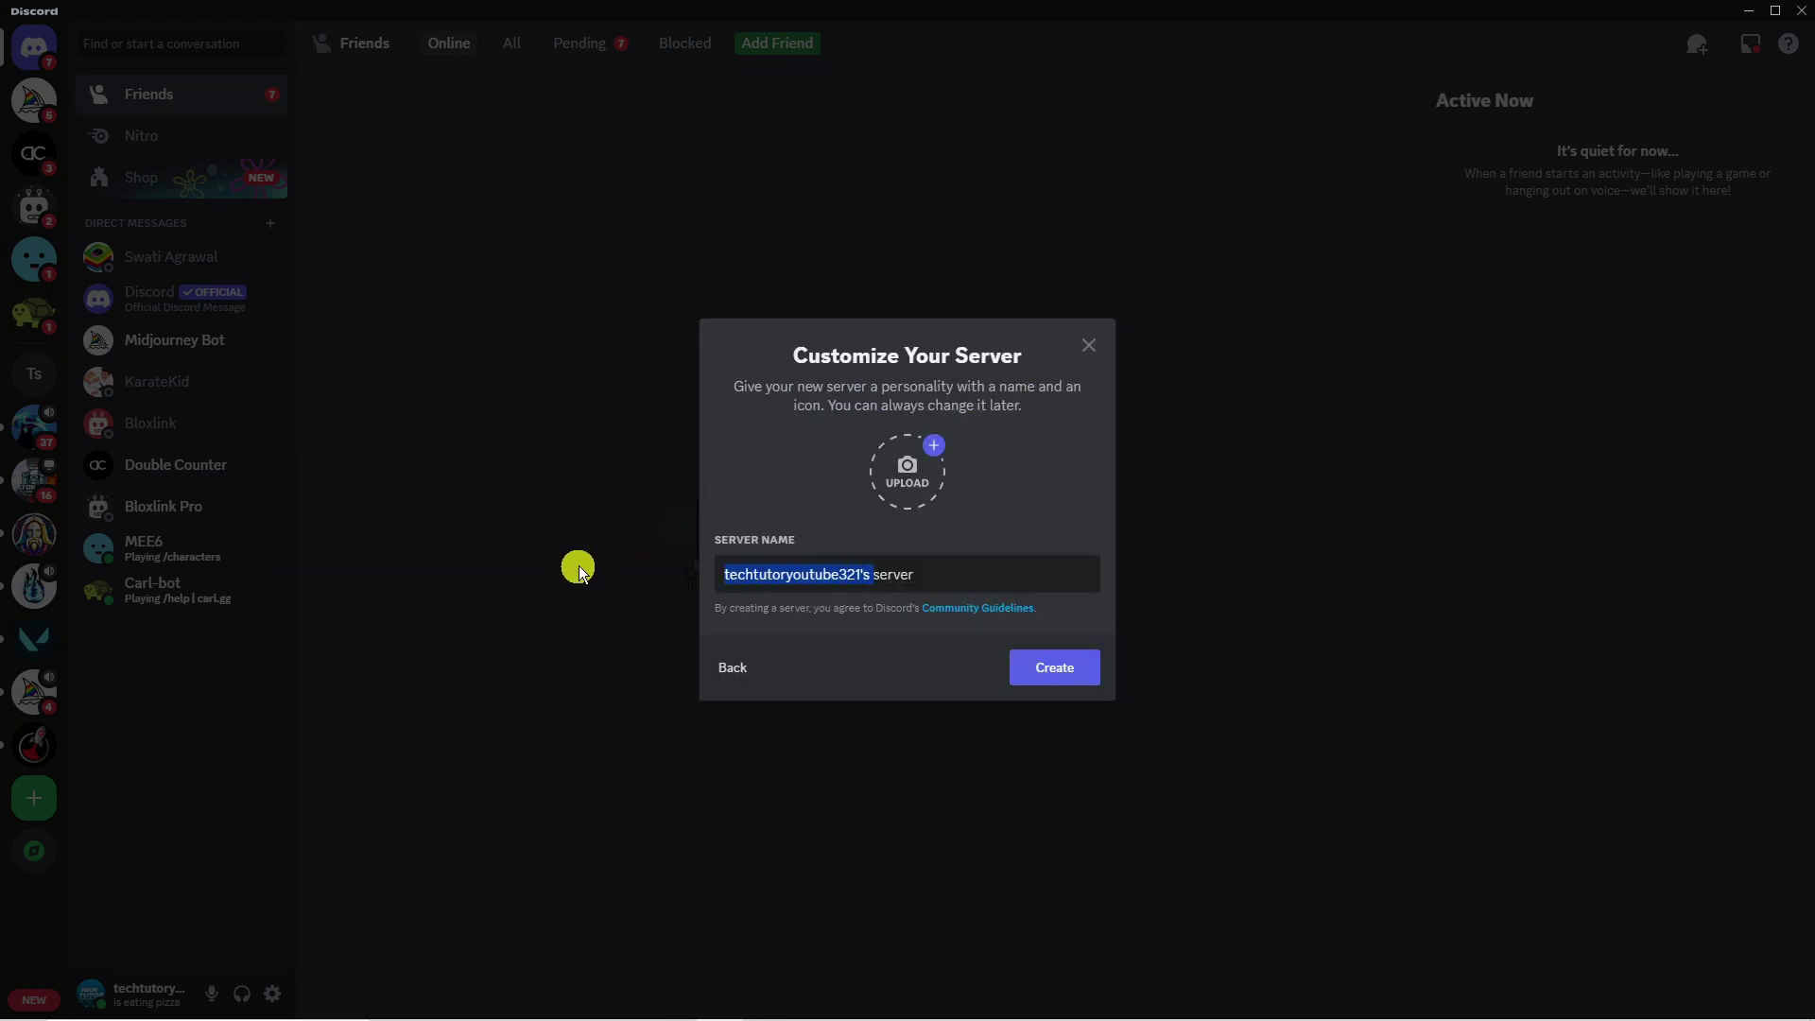
type("Music")
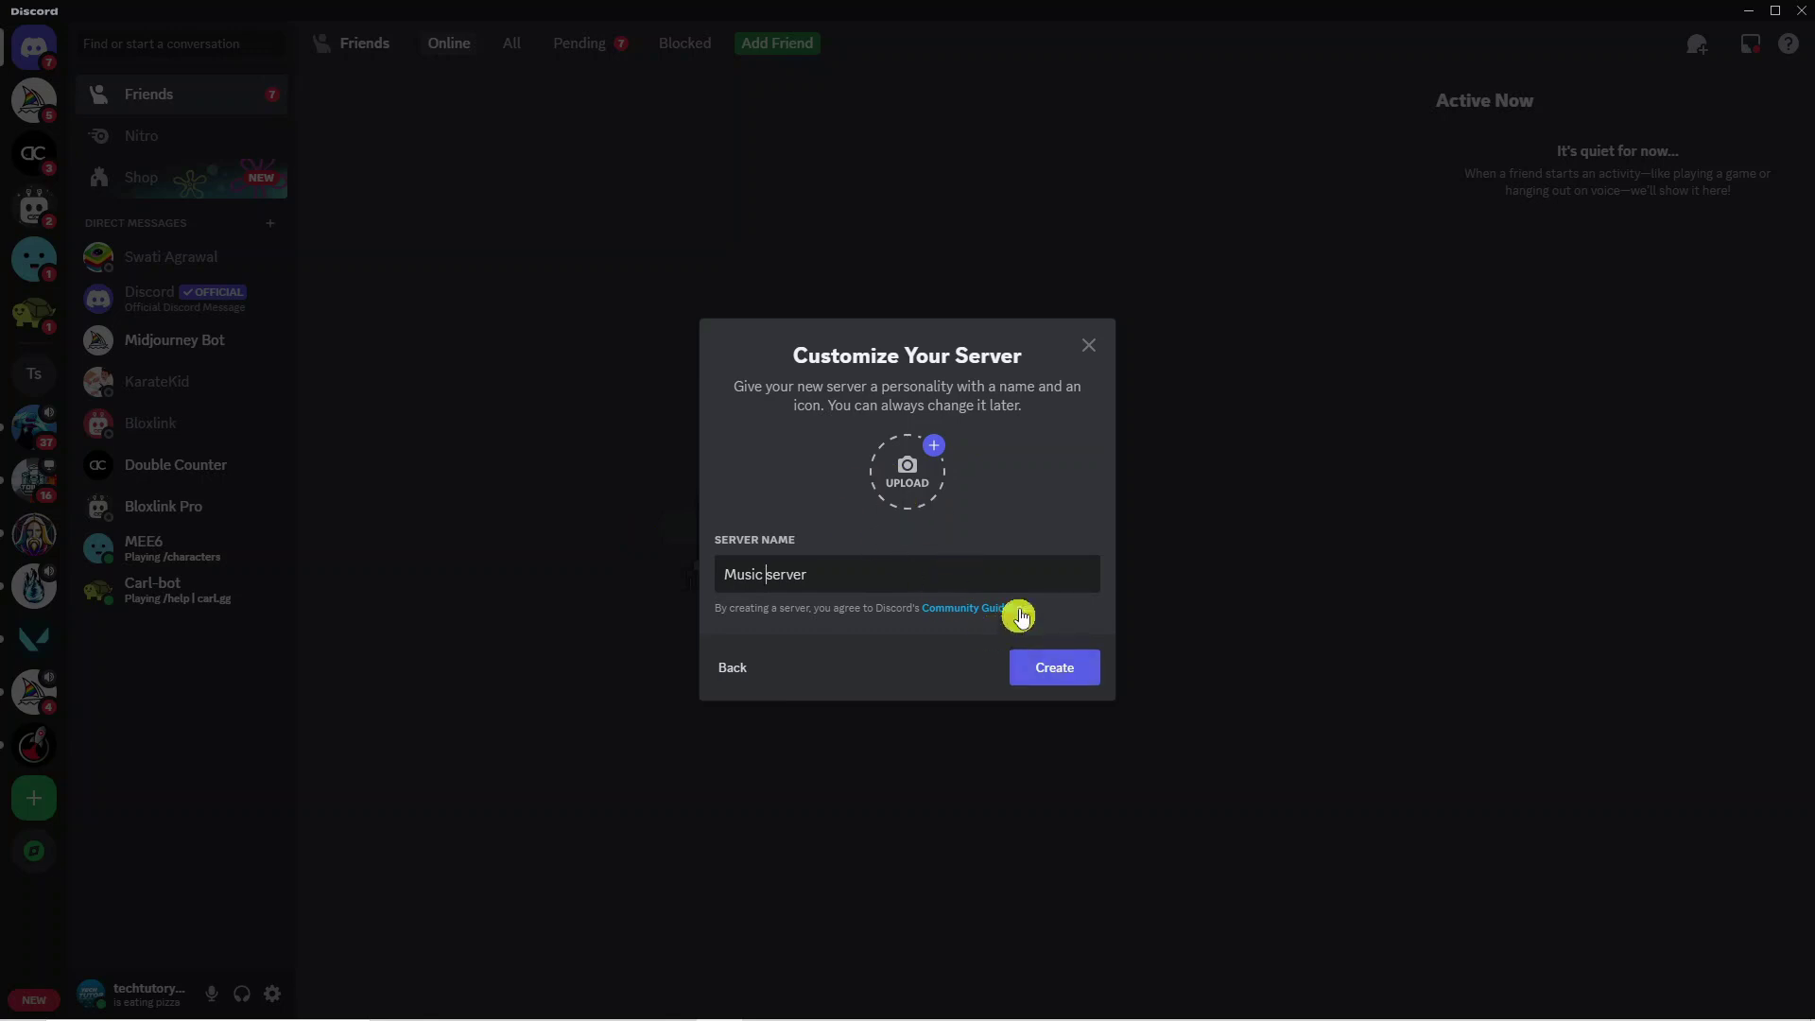
left_click(1047, 665)
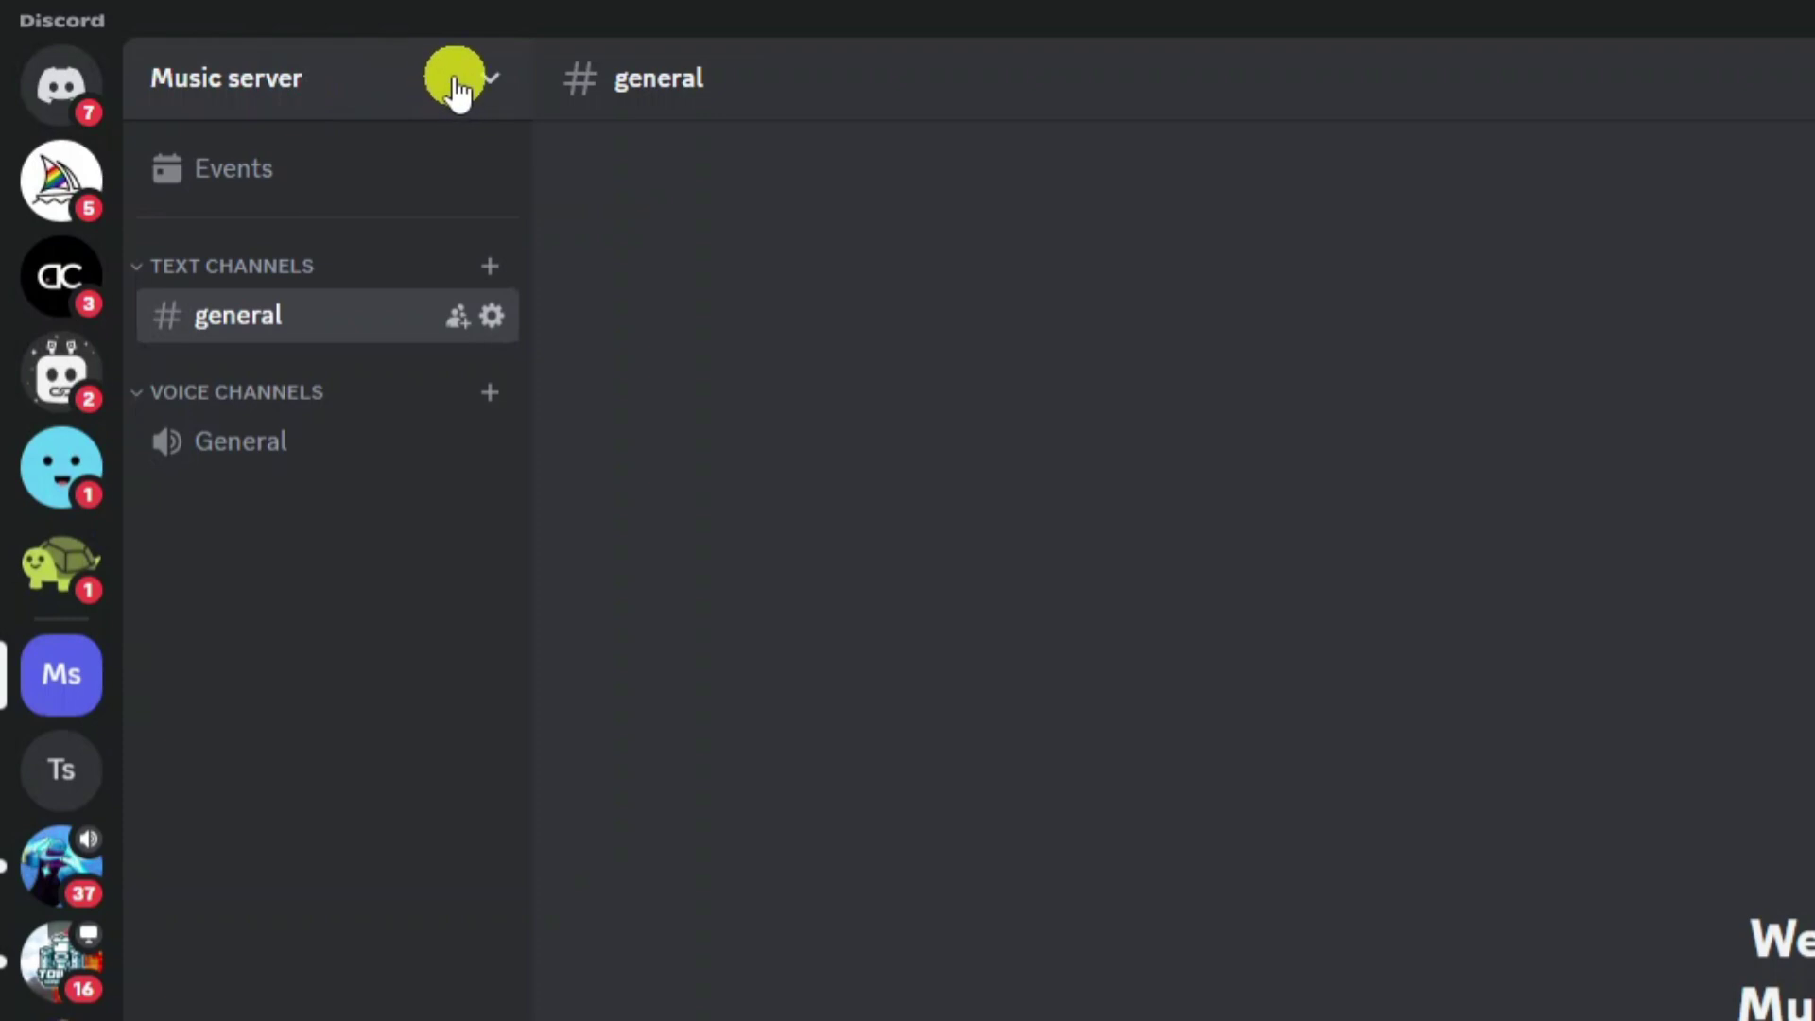
Search Music server's App Directory for 'green bot'
left_click(453, 81)
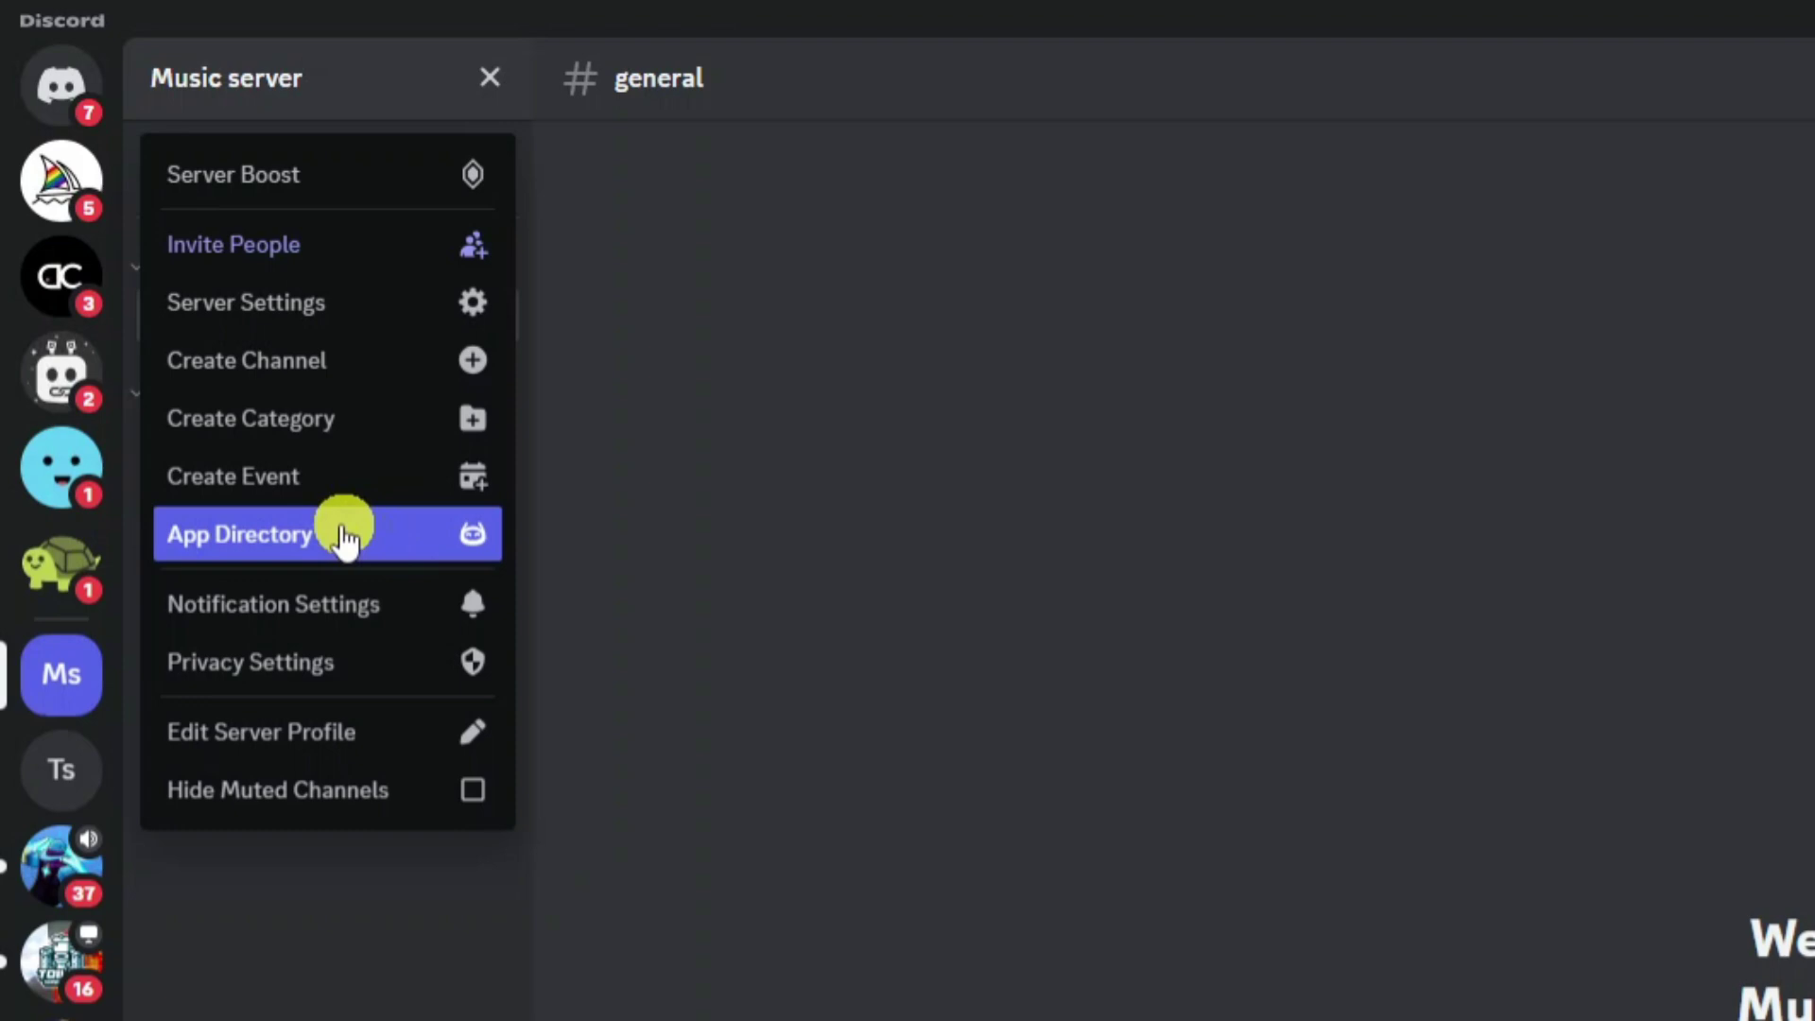
left_click(397, 535)
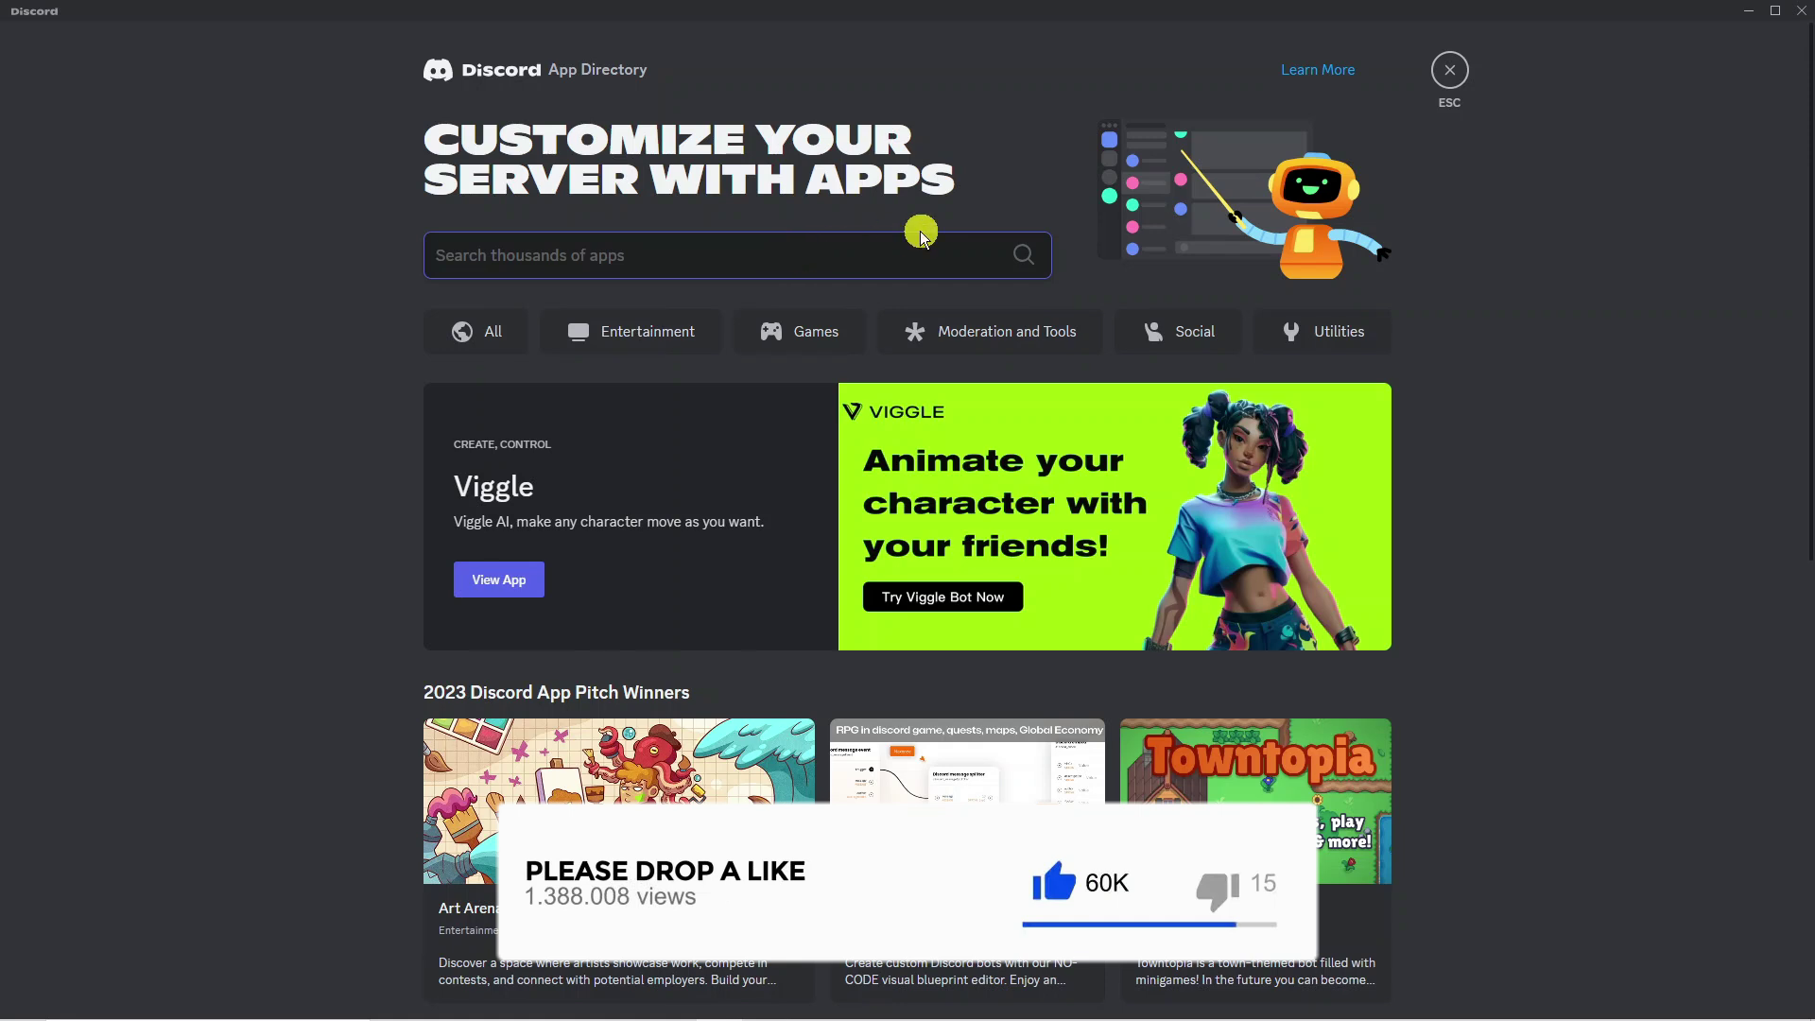
type("green")
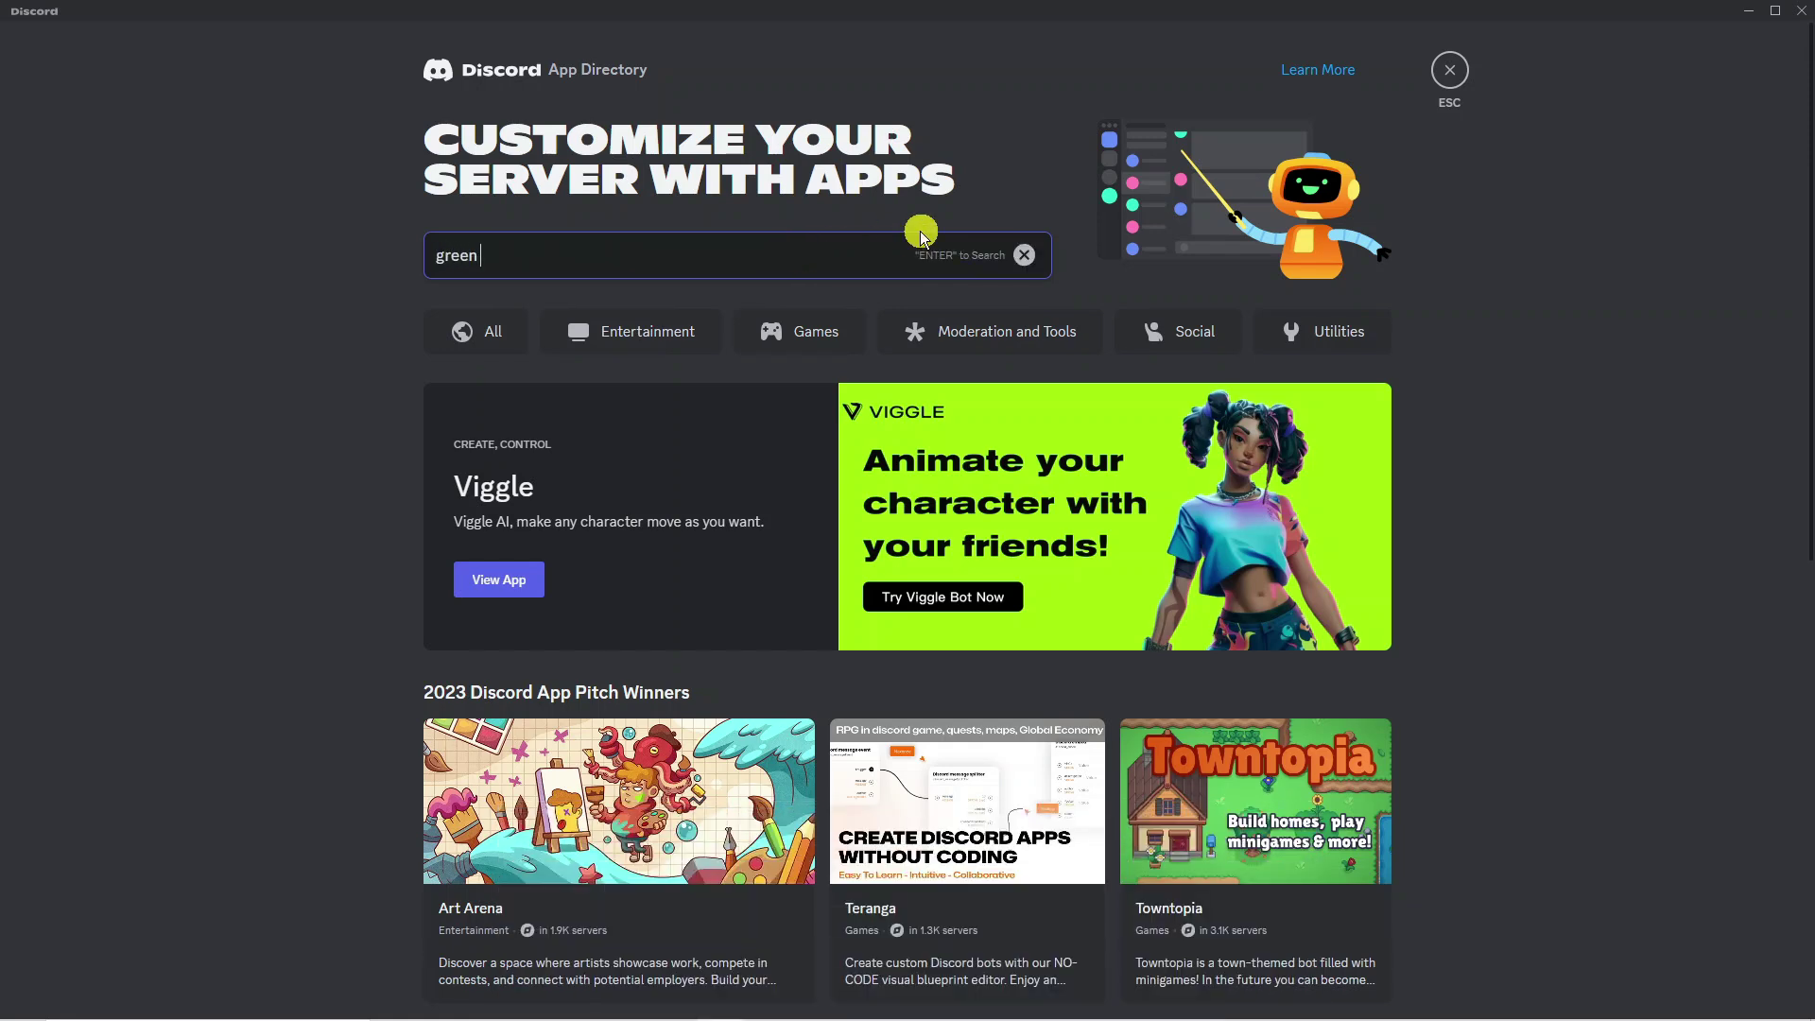
type(" bot")
key("Return")
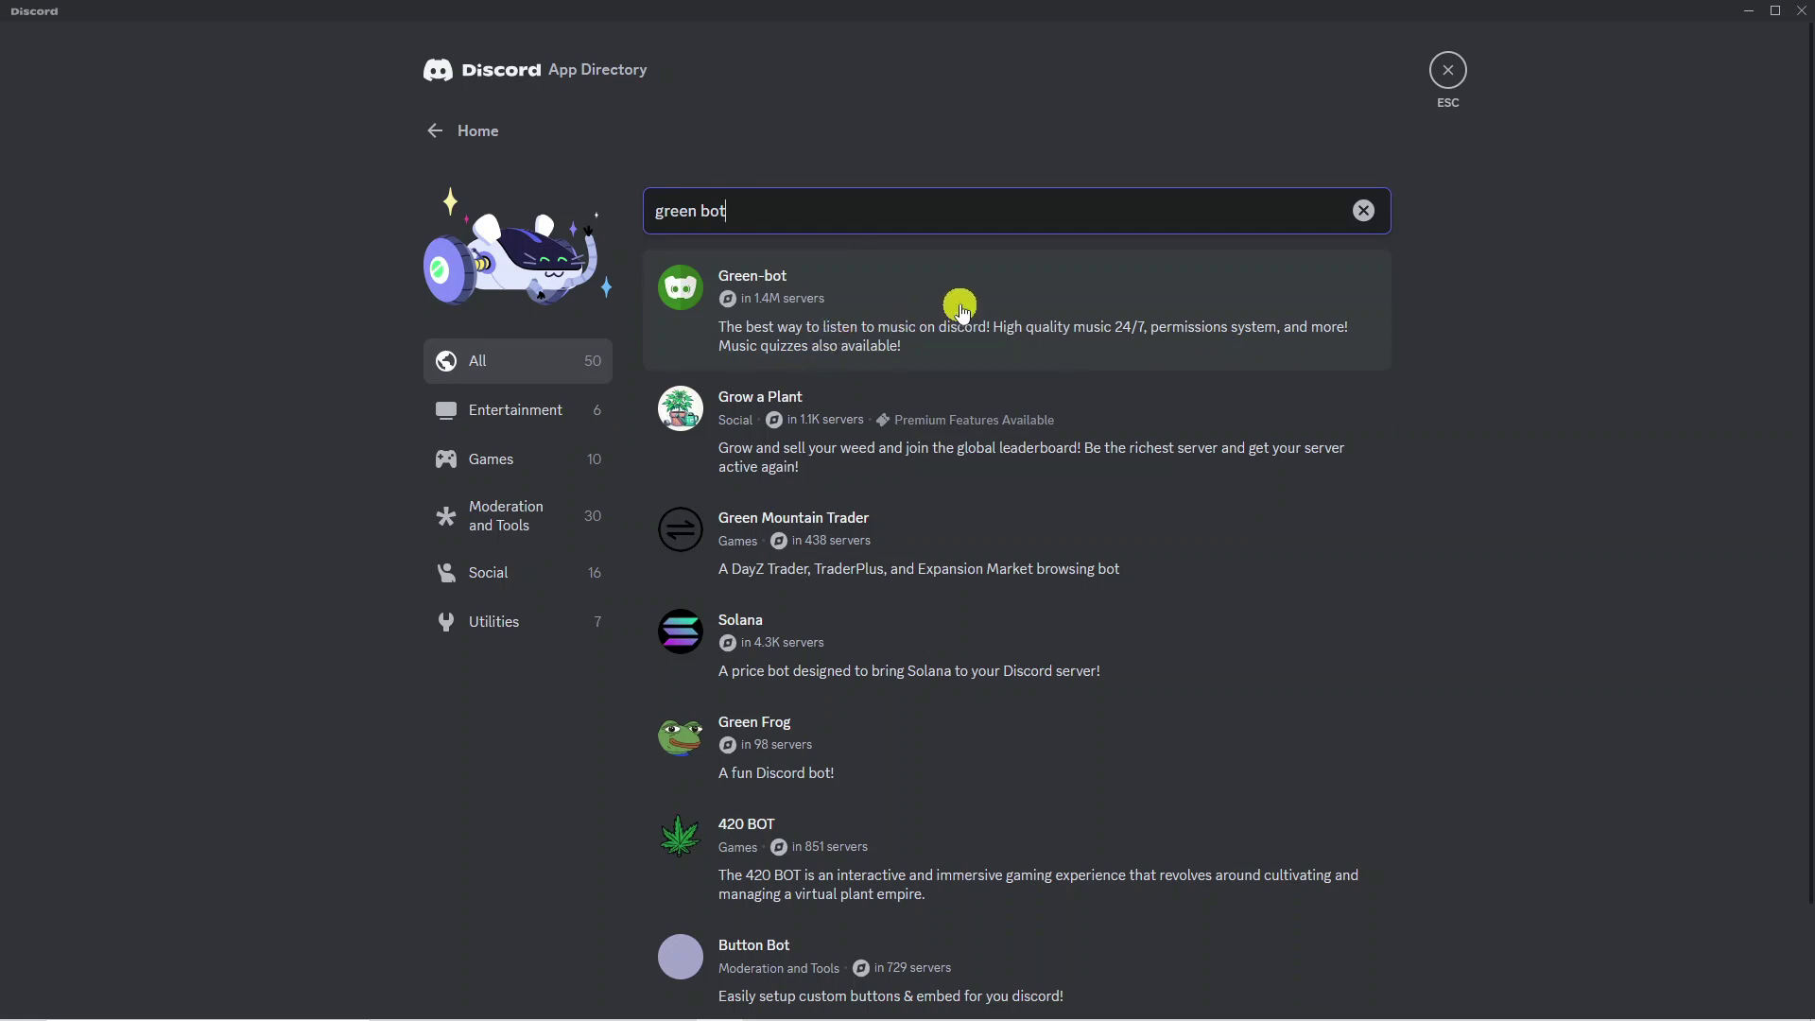
Choose Music server as Green-bot's destination and continue to its permission list
left_click(960, 306)
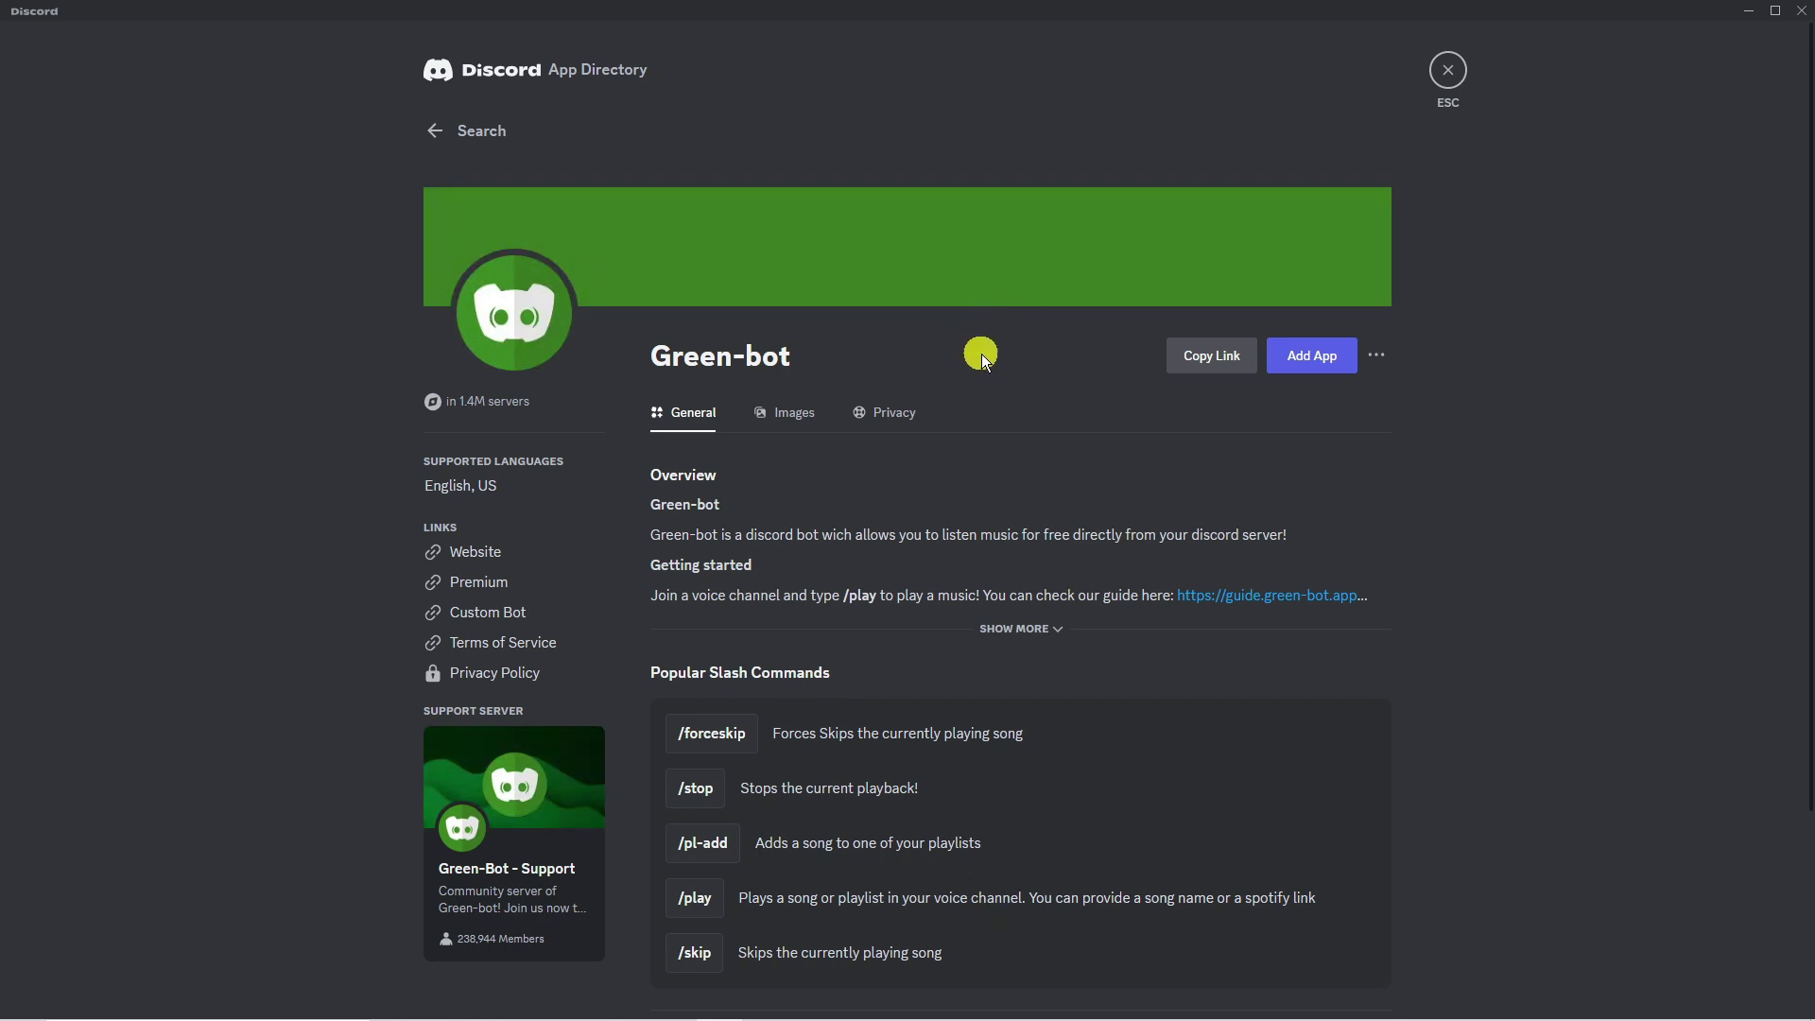
left_click(1332, 374)
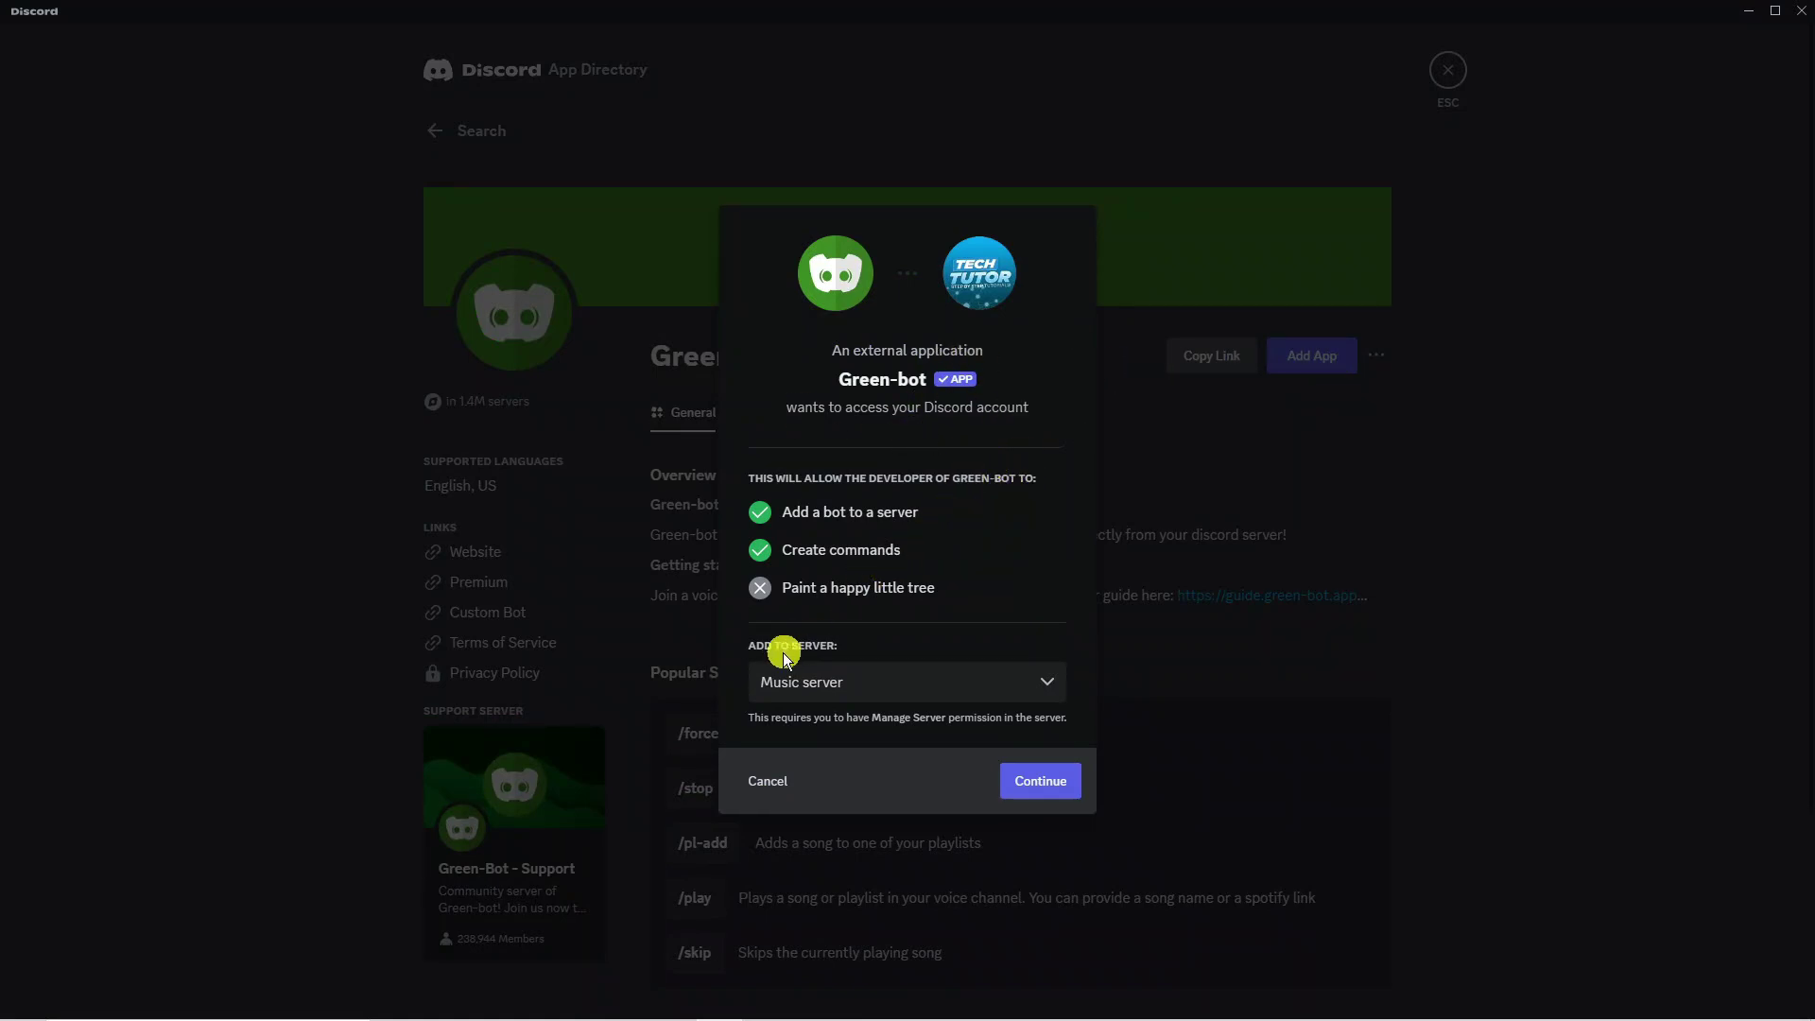
left_click(904, 682)
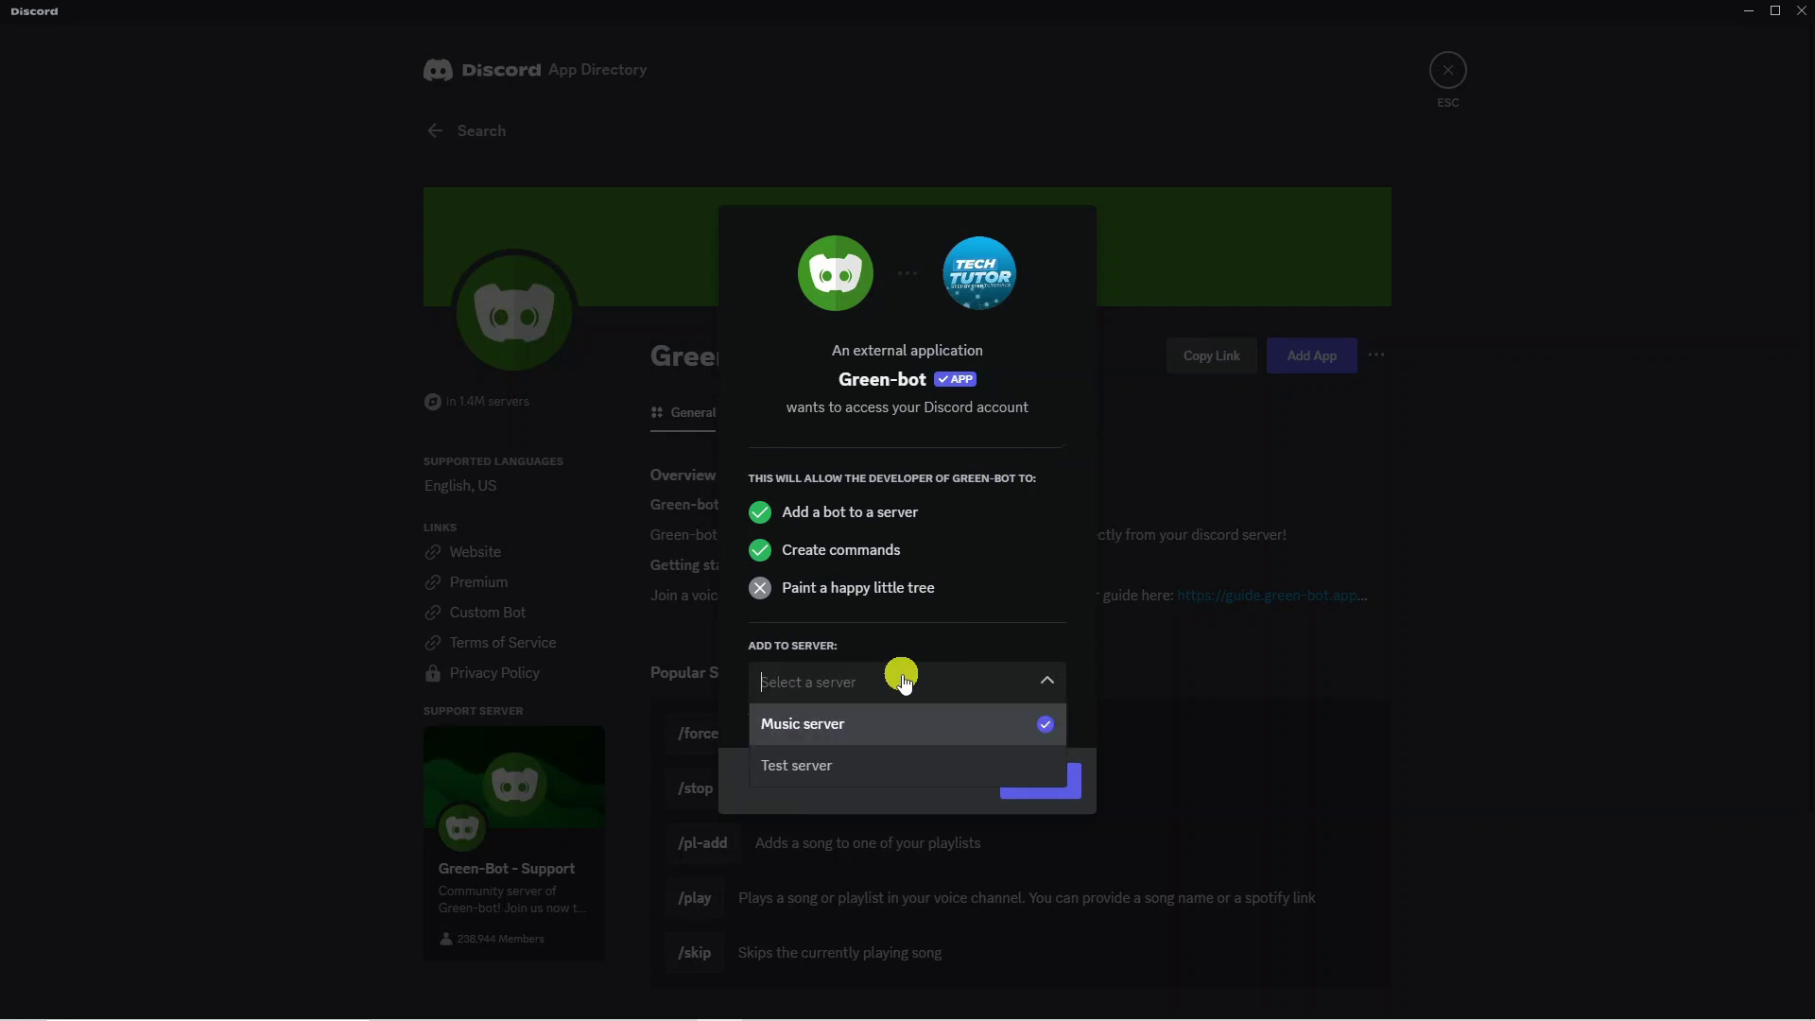
left_click(813, 724)
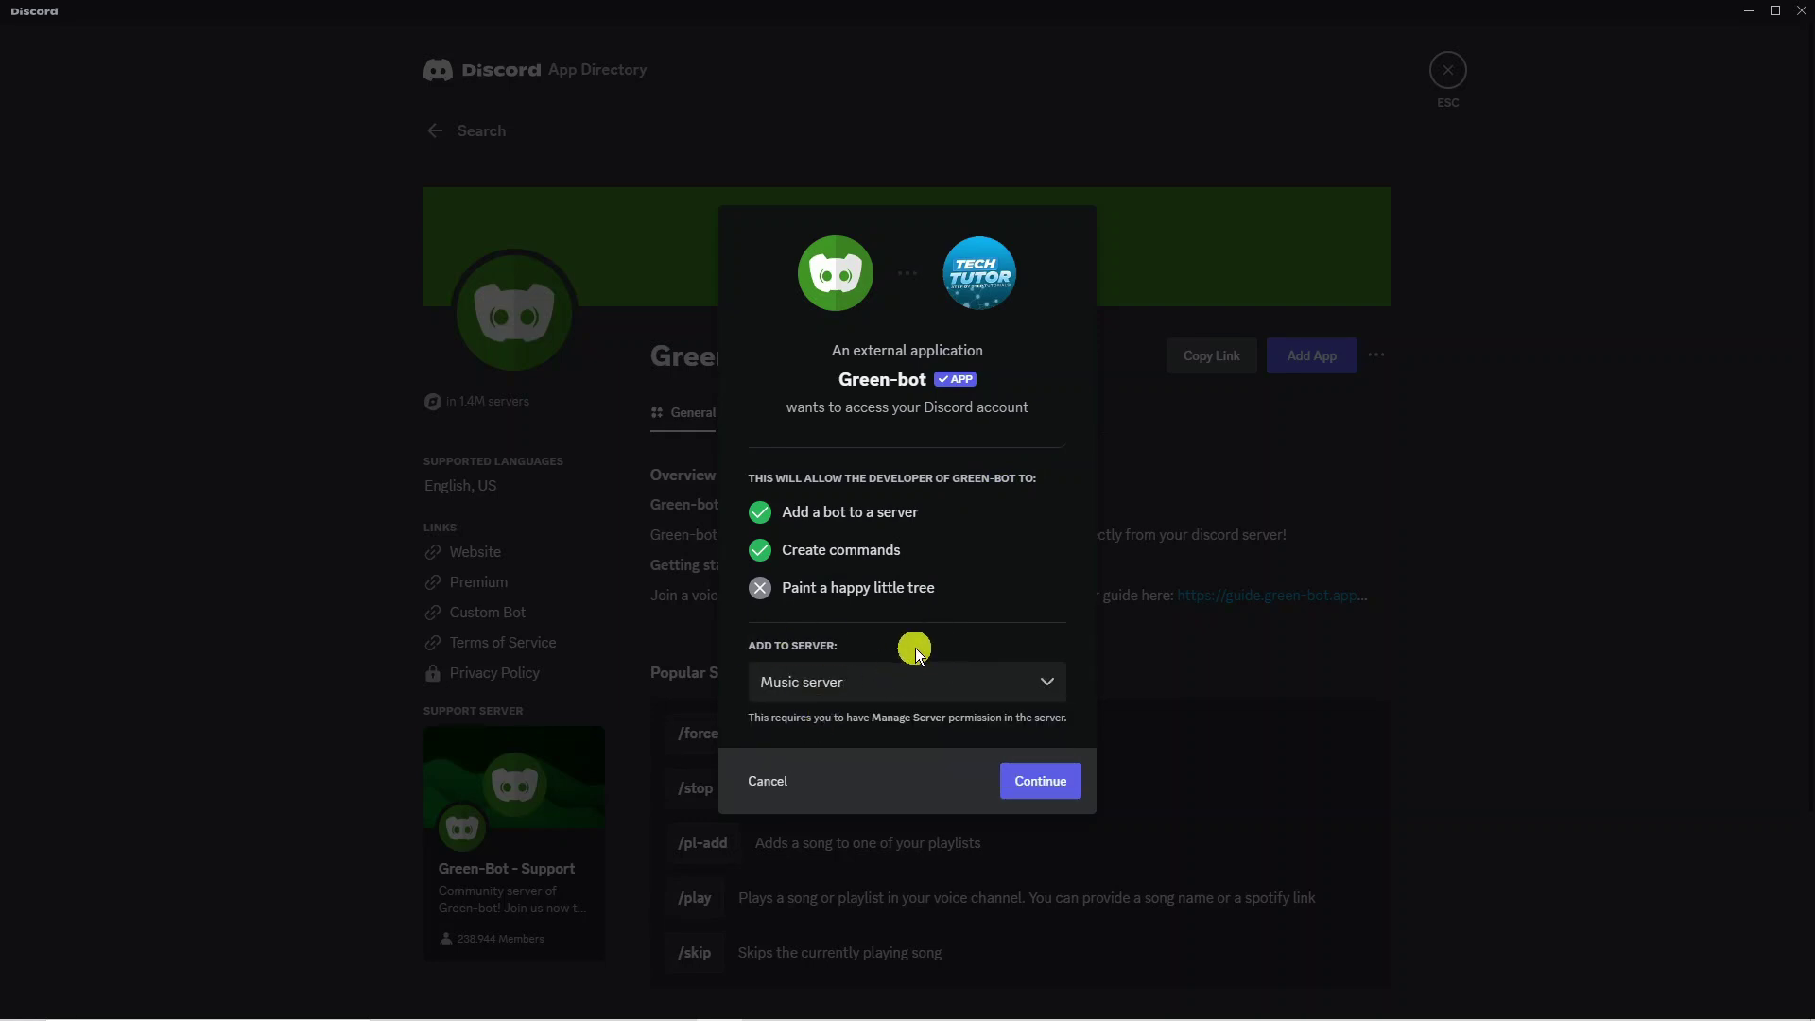
left_click(1026, 784)
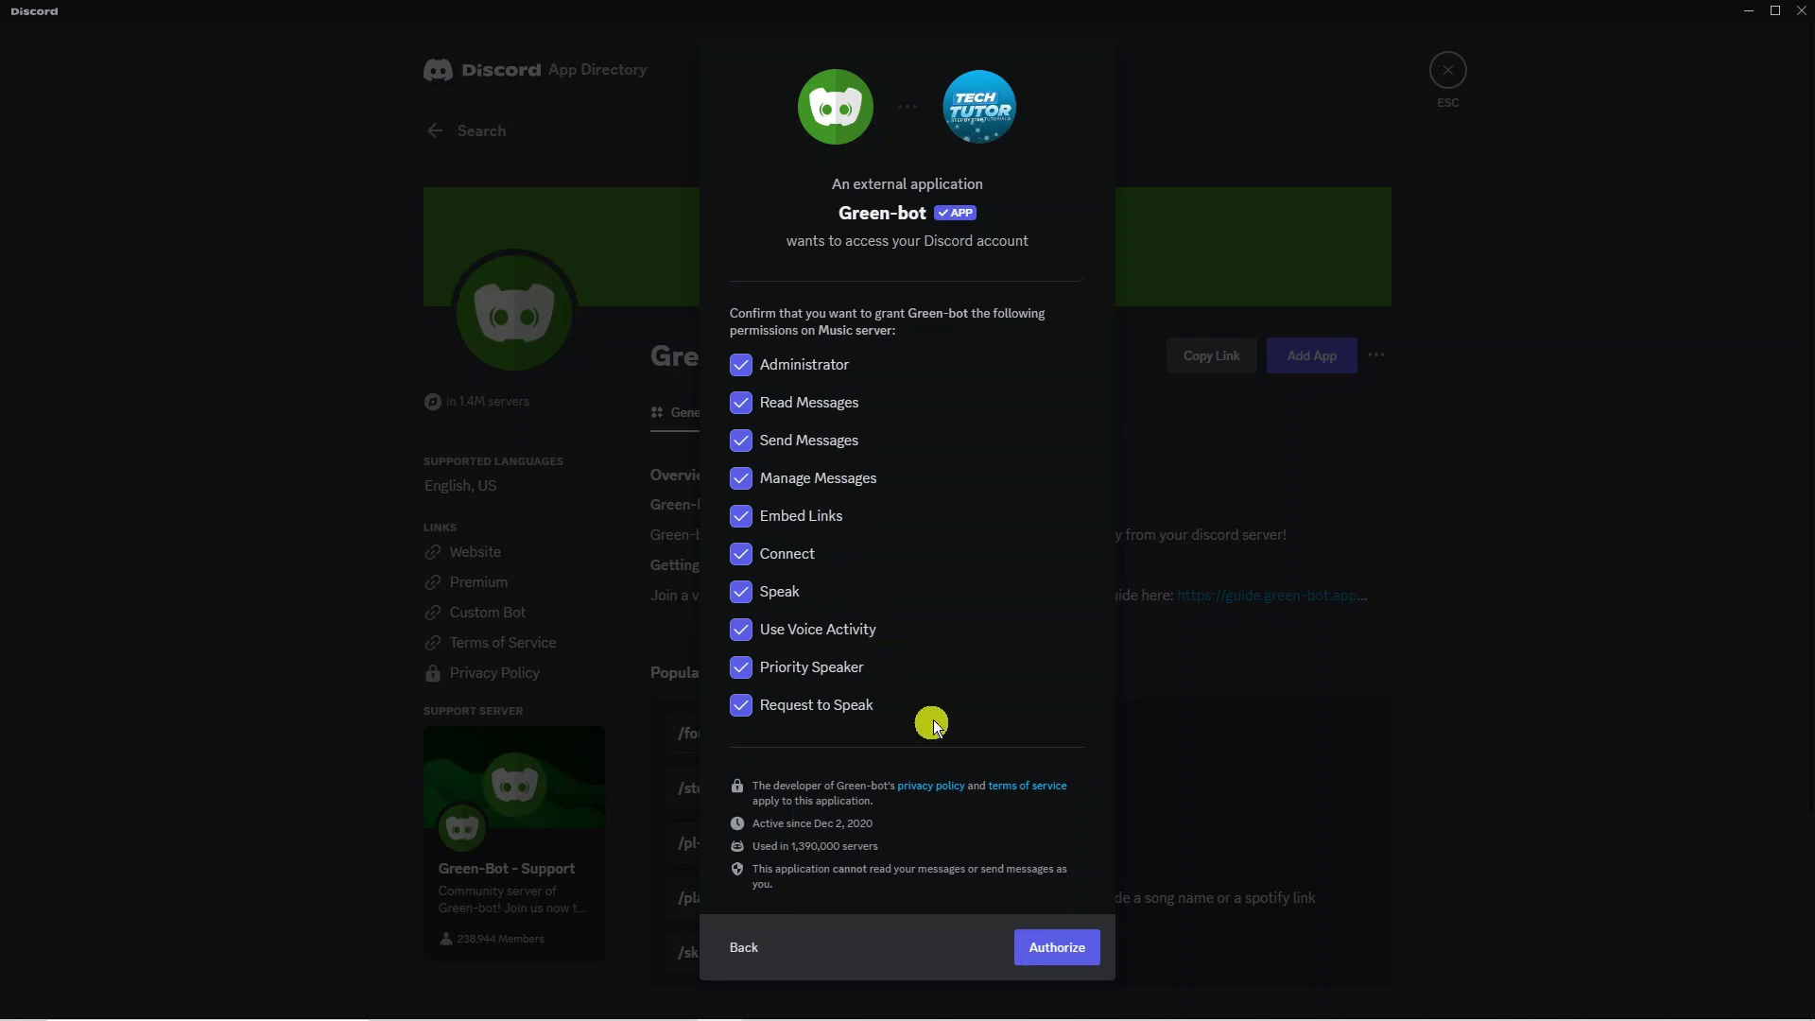
Authorize Green-bot's permissions, pass the hCaptcha check, and dismiss the success message
left_click(1051, 948)
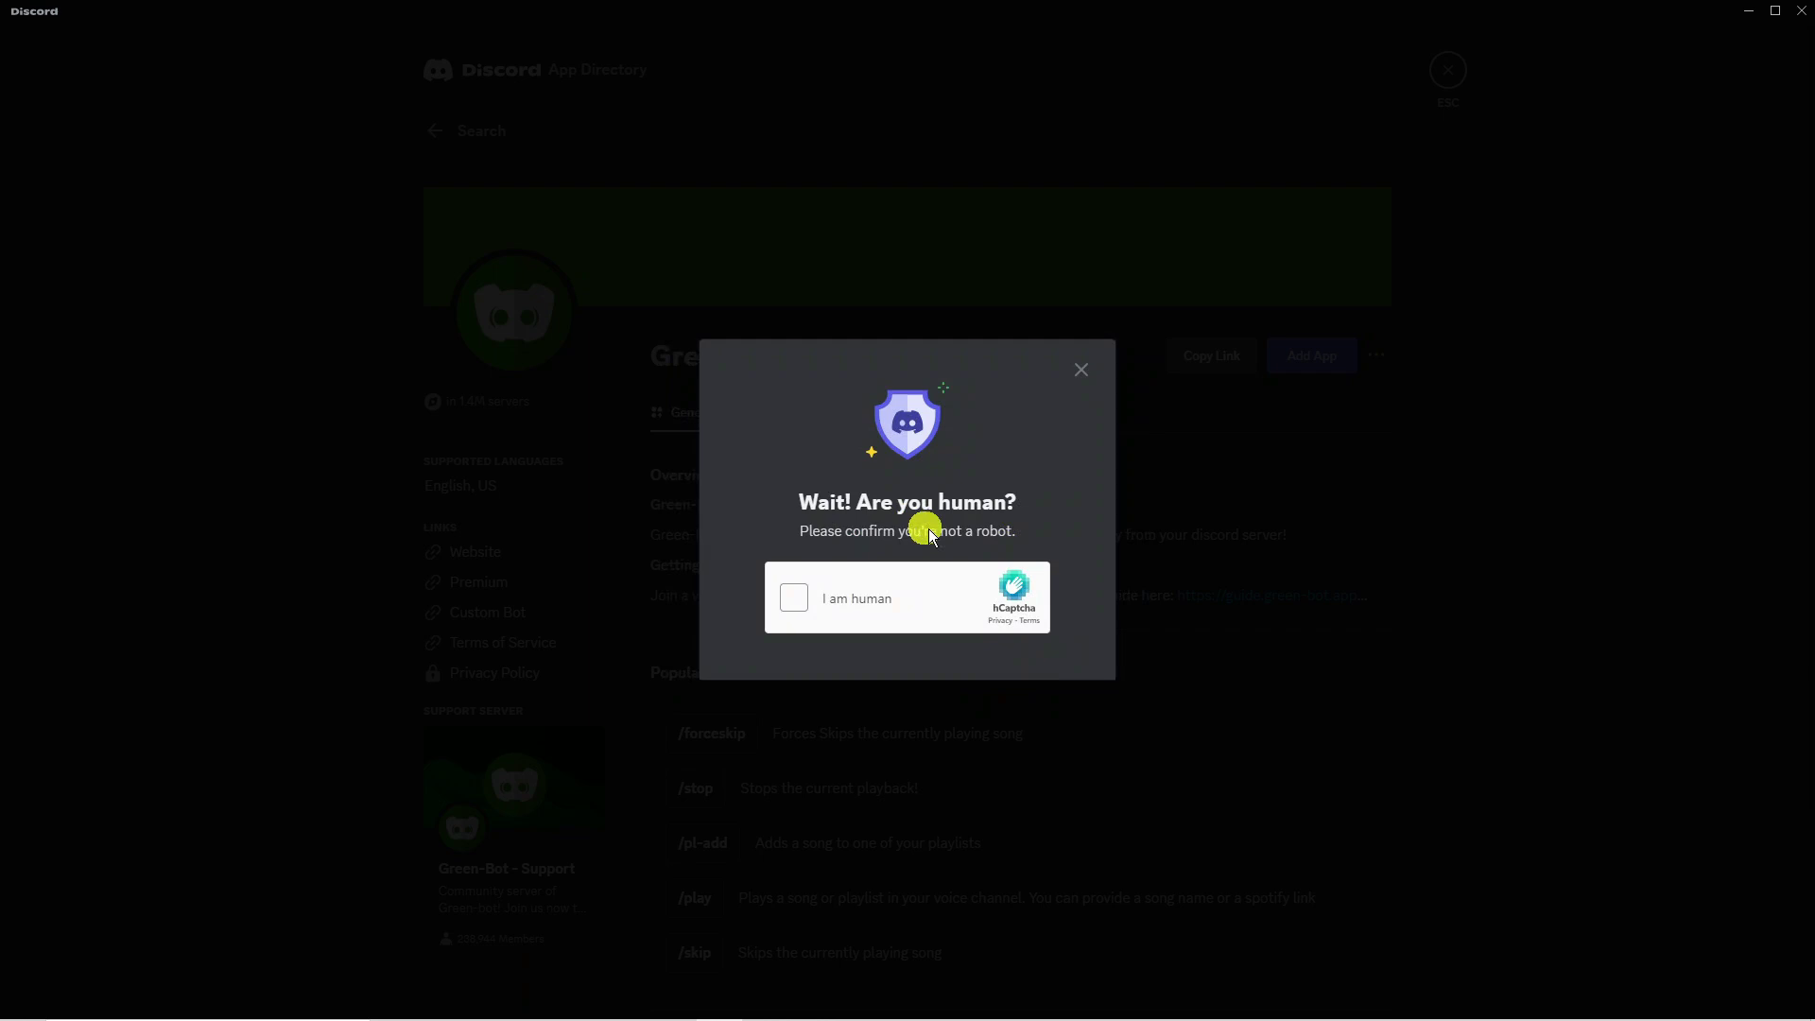
left_click(794, 597)
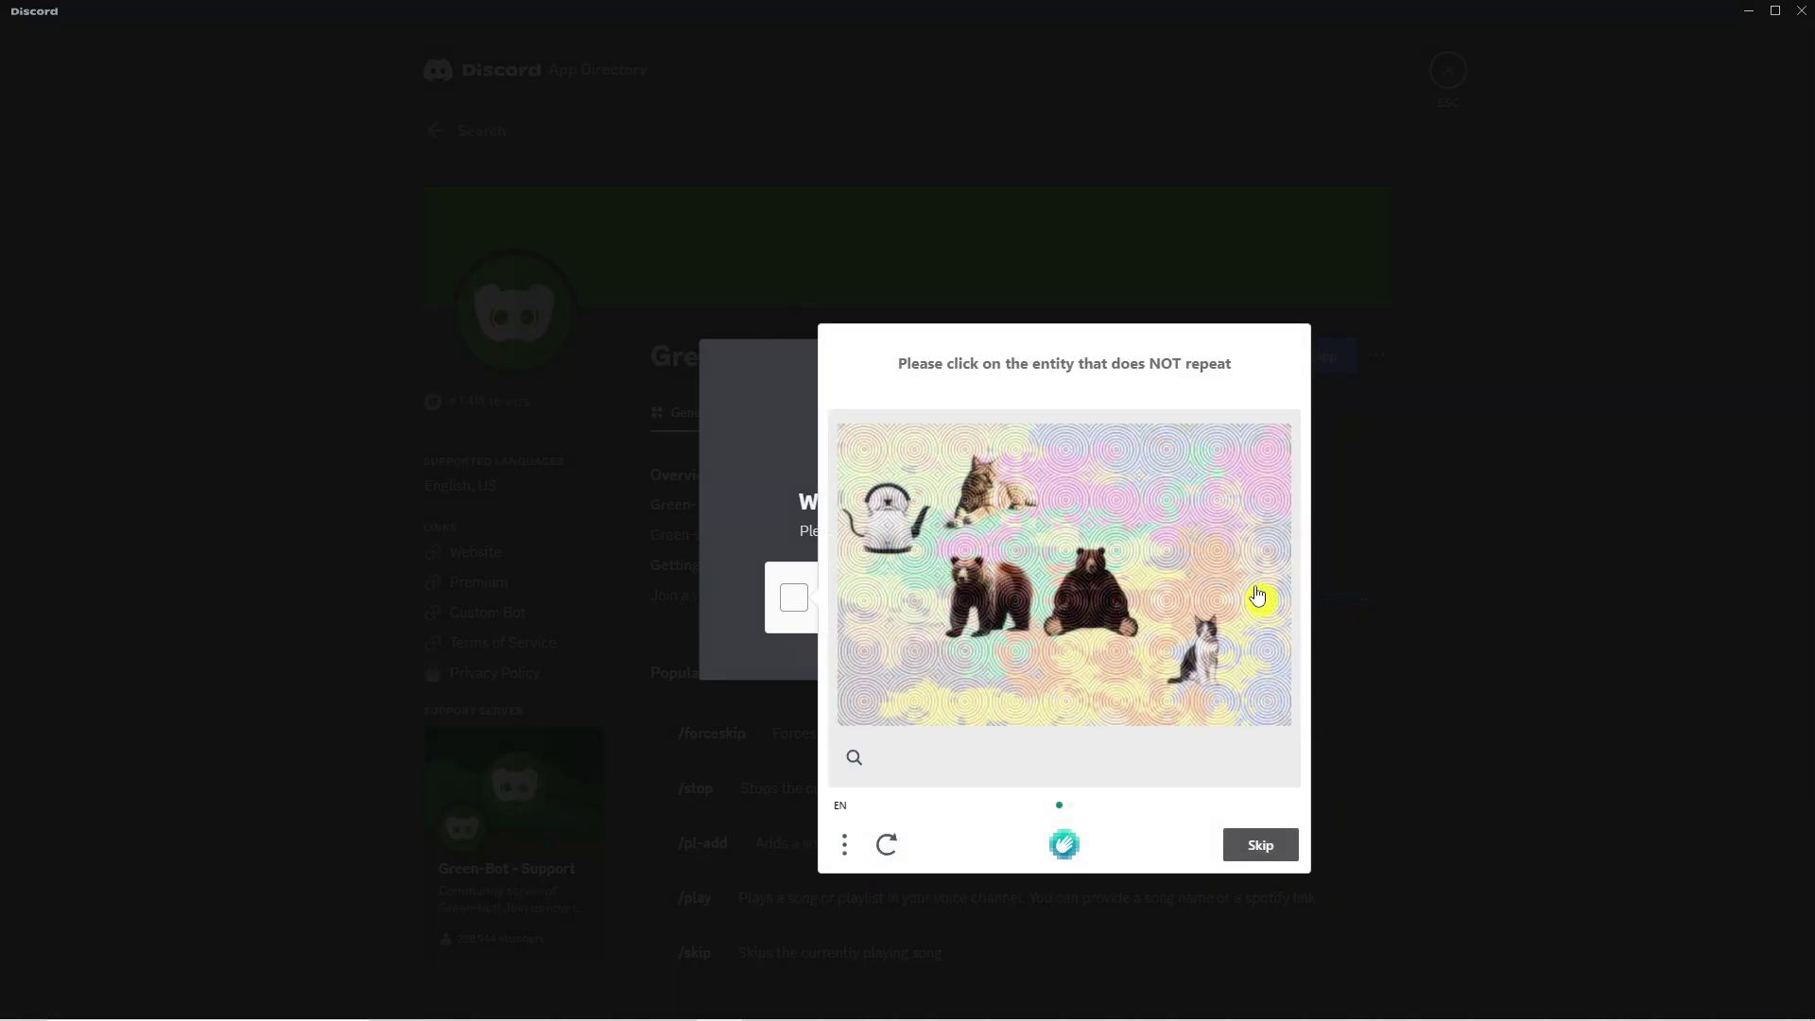
left_click(1203, 568)
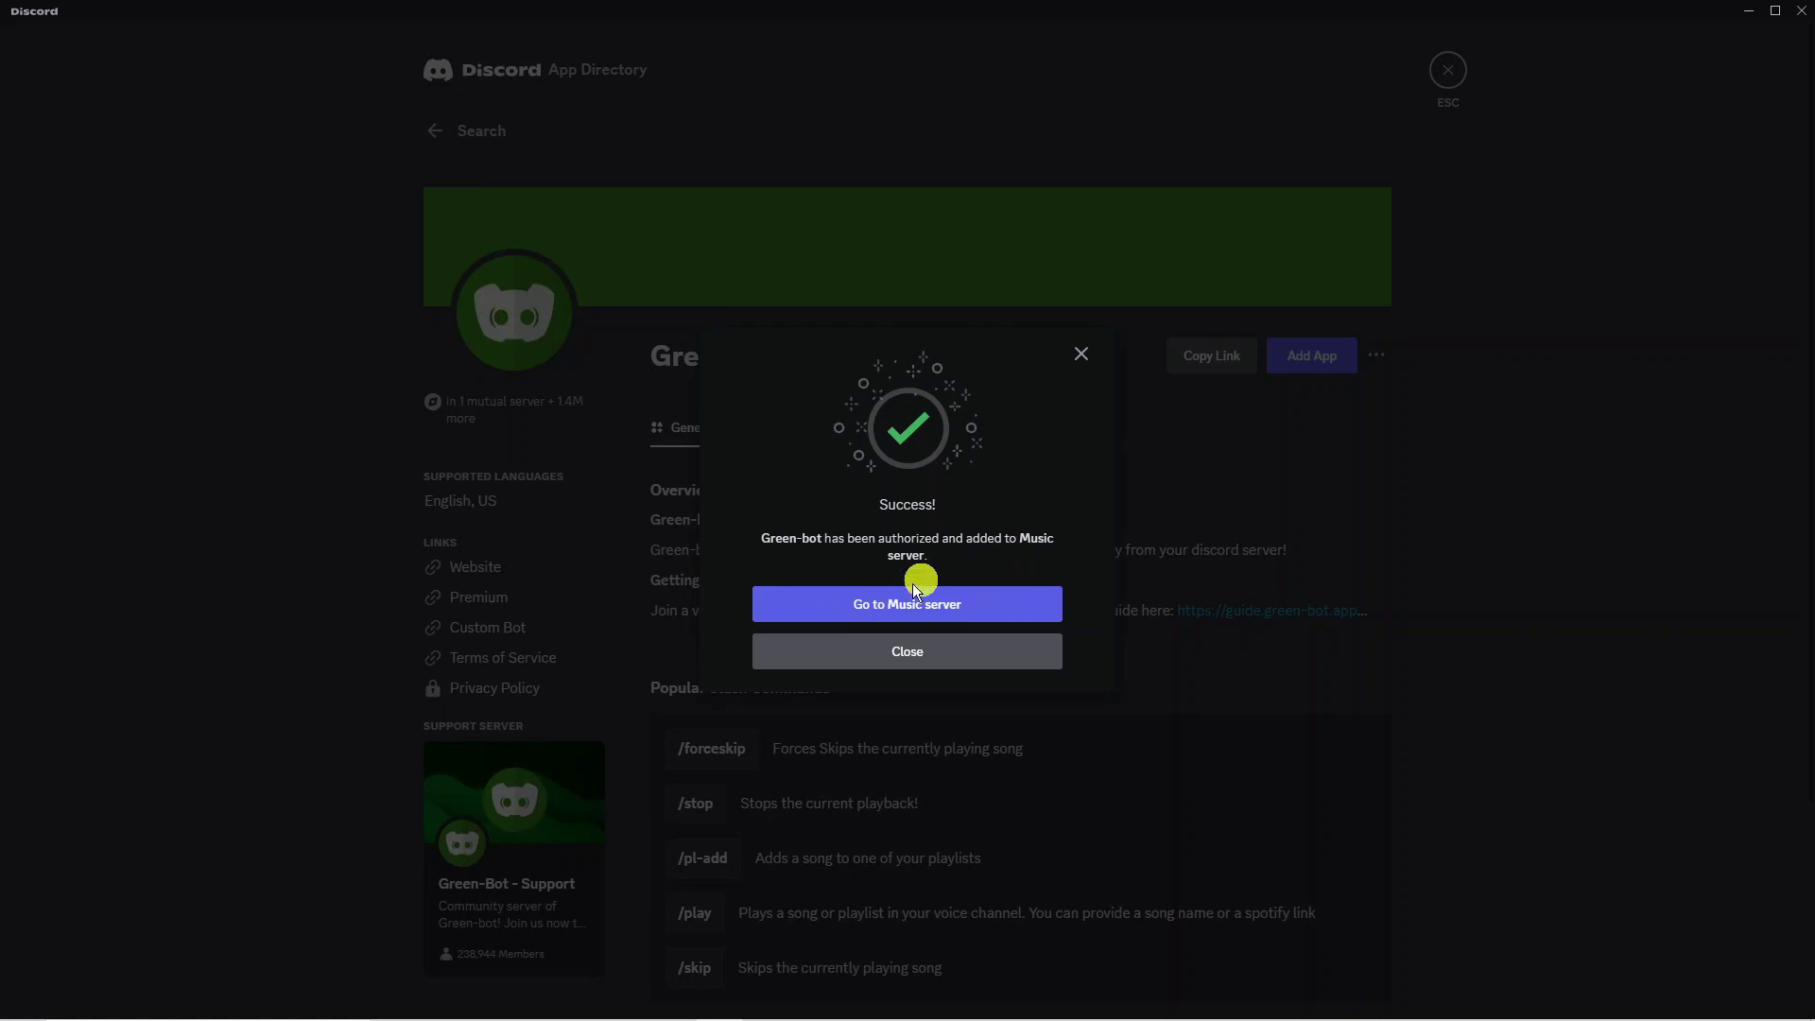
left_click(1080, 356)
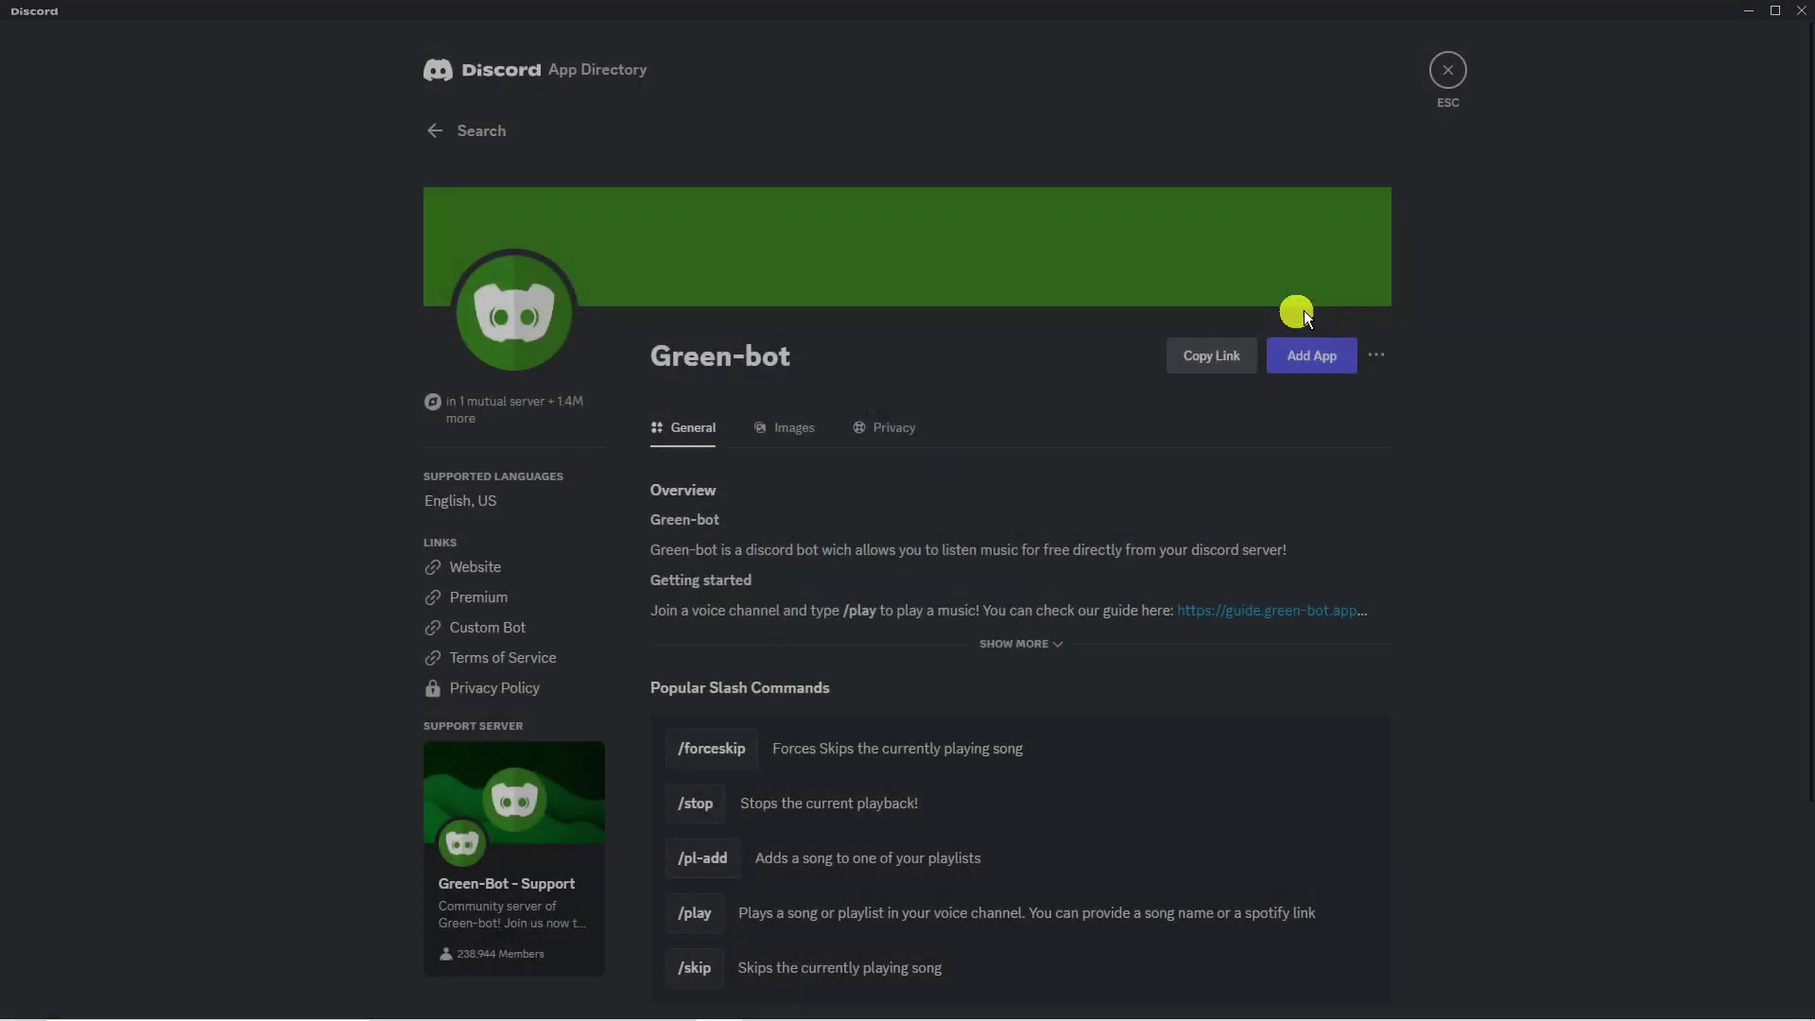
Close the App Directory and join Music server's General voice channel
left_click(1448, 71)
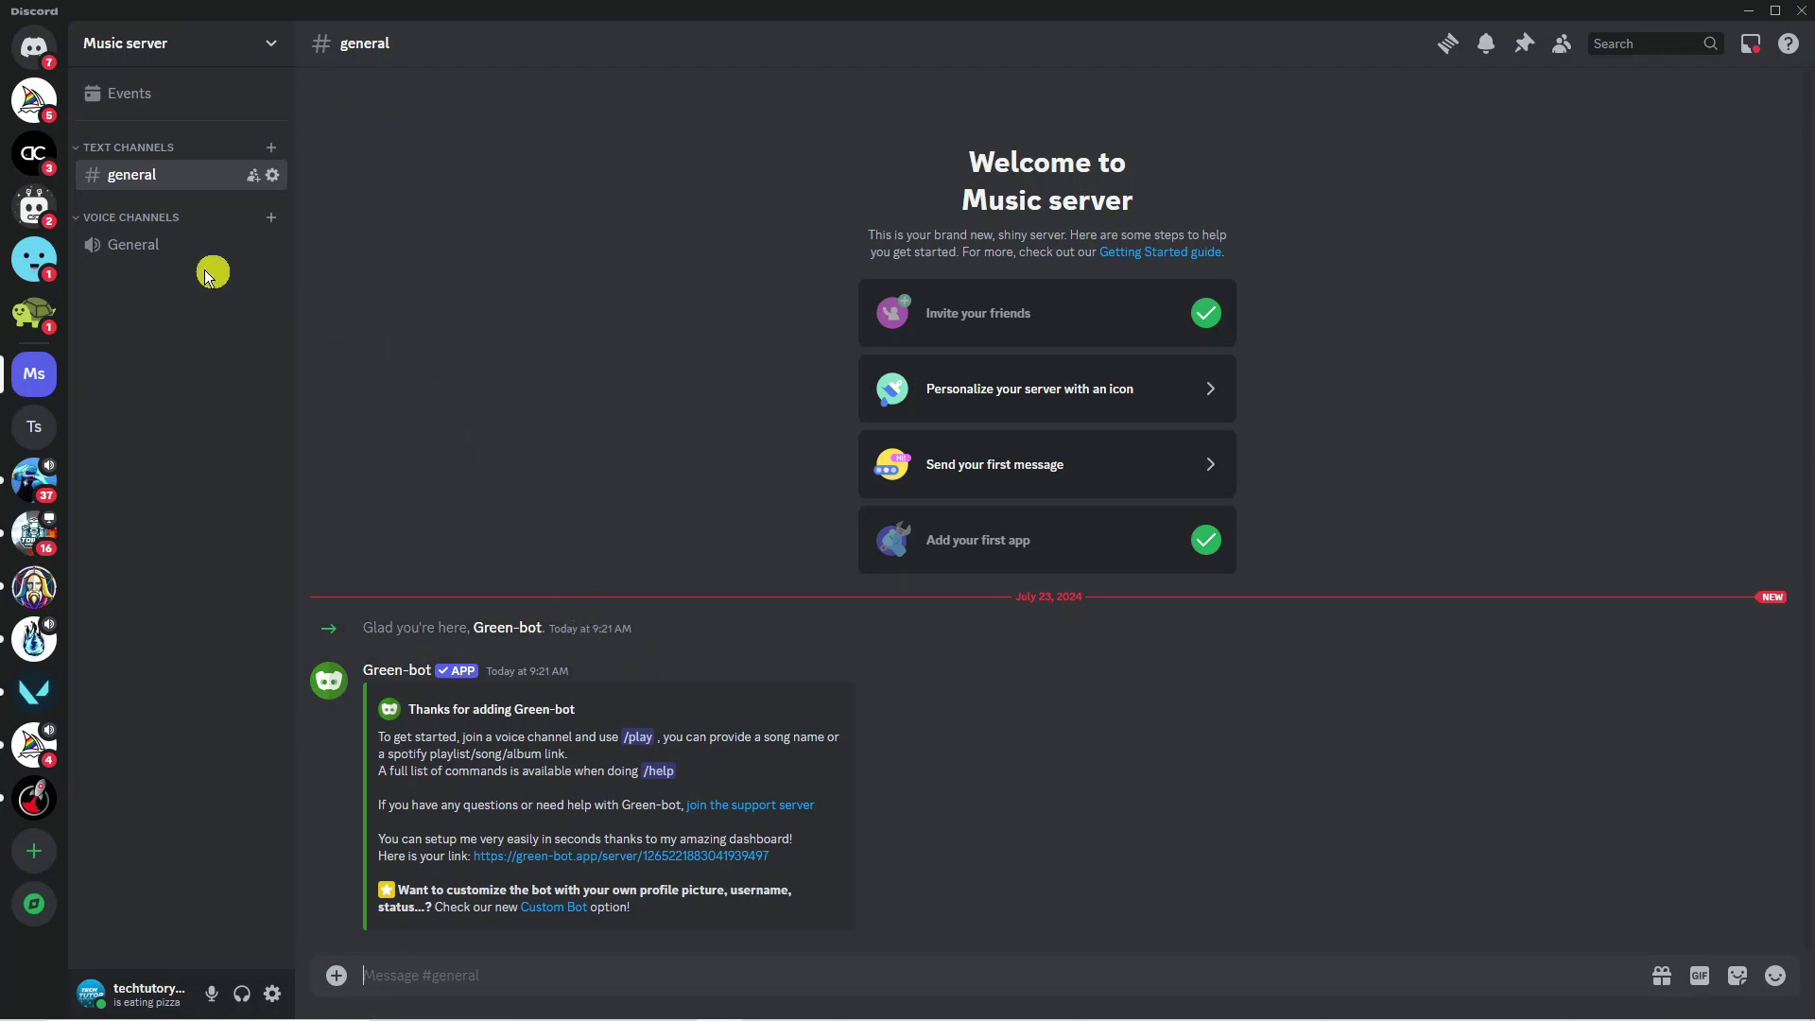
left_click(158, 248)
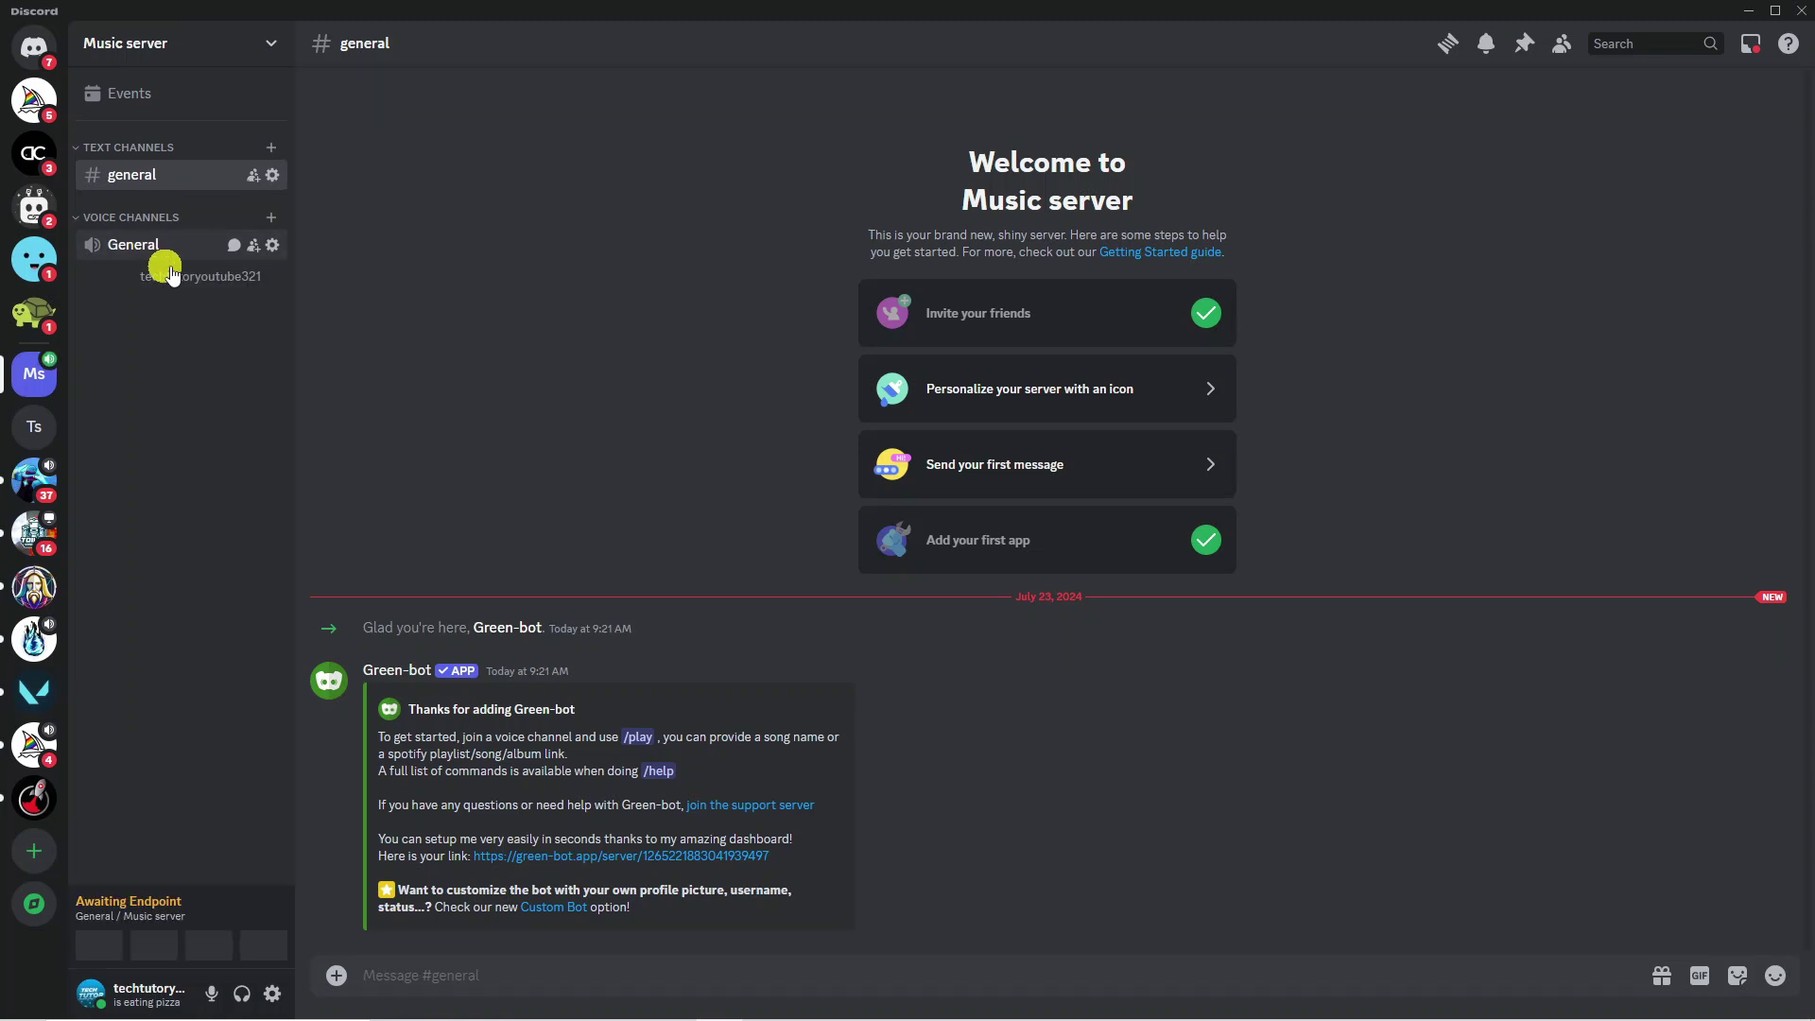
left_click(548, 970)
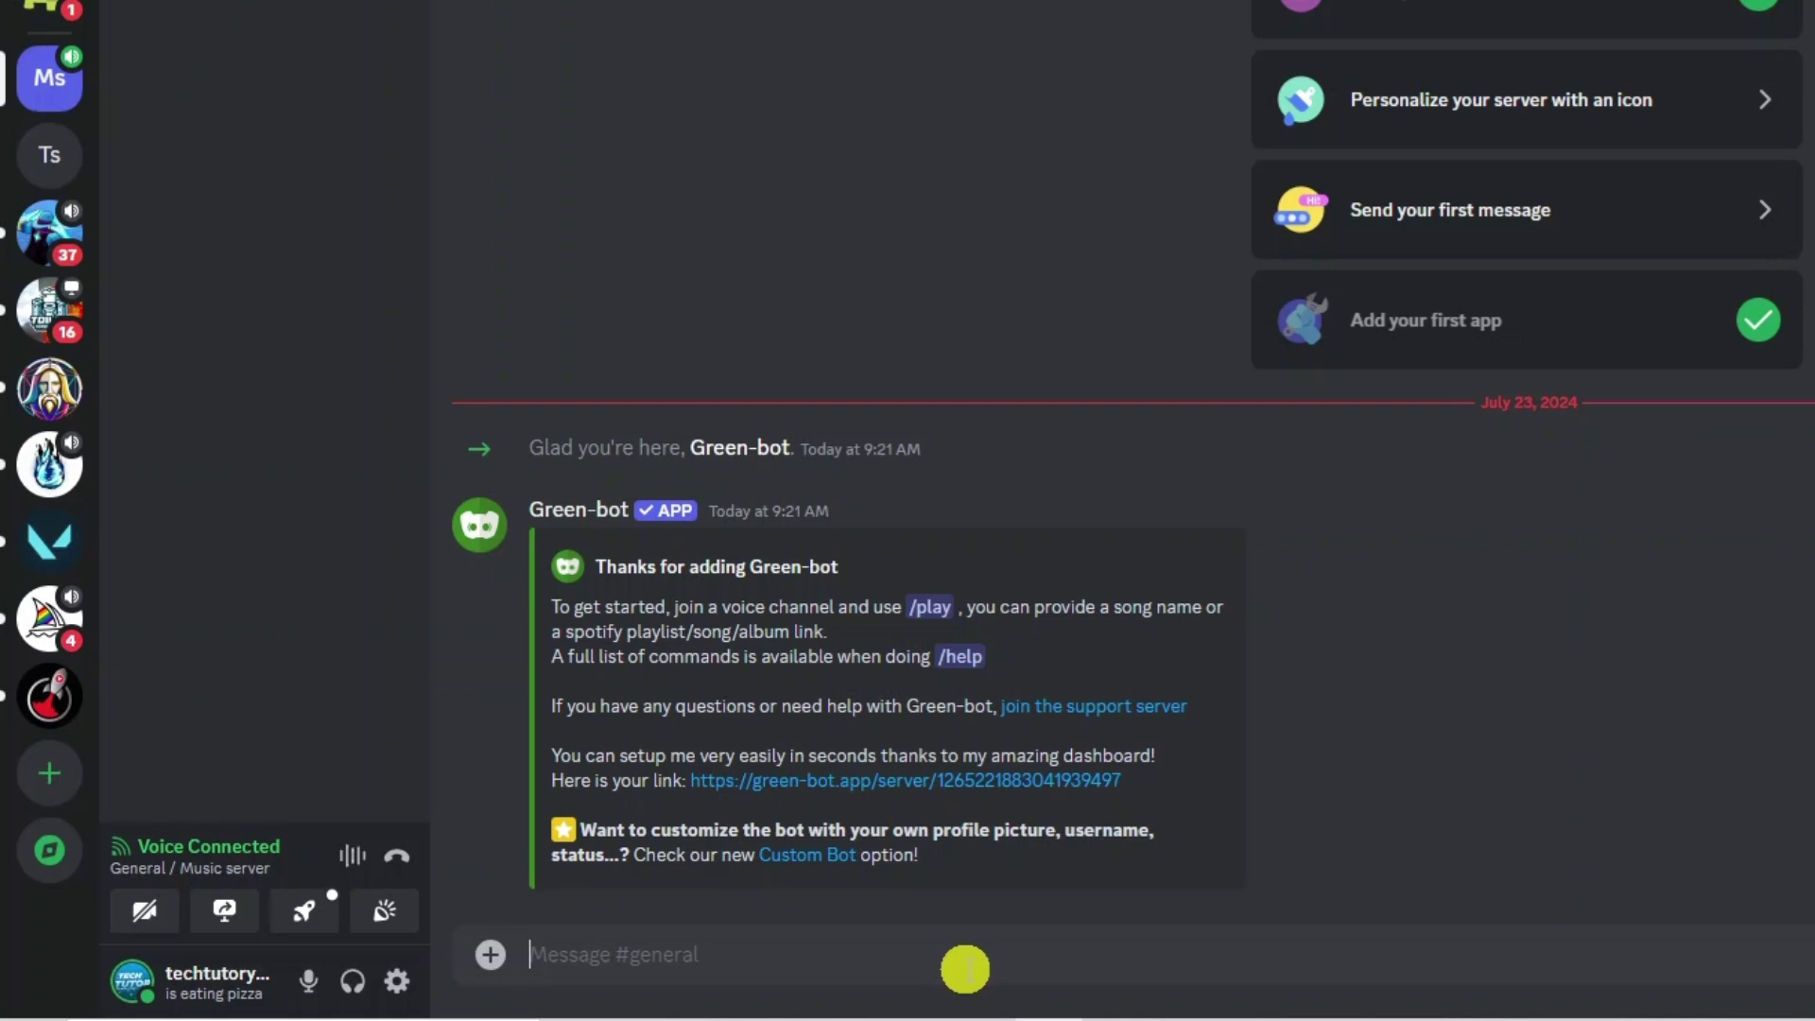
Queue Peaches by Justin Bieber with Green-bot's /play command in #general
type("/play")
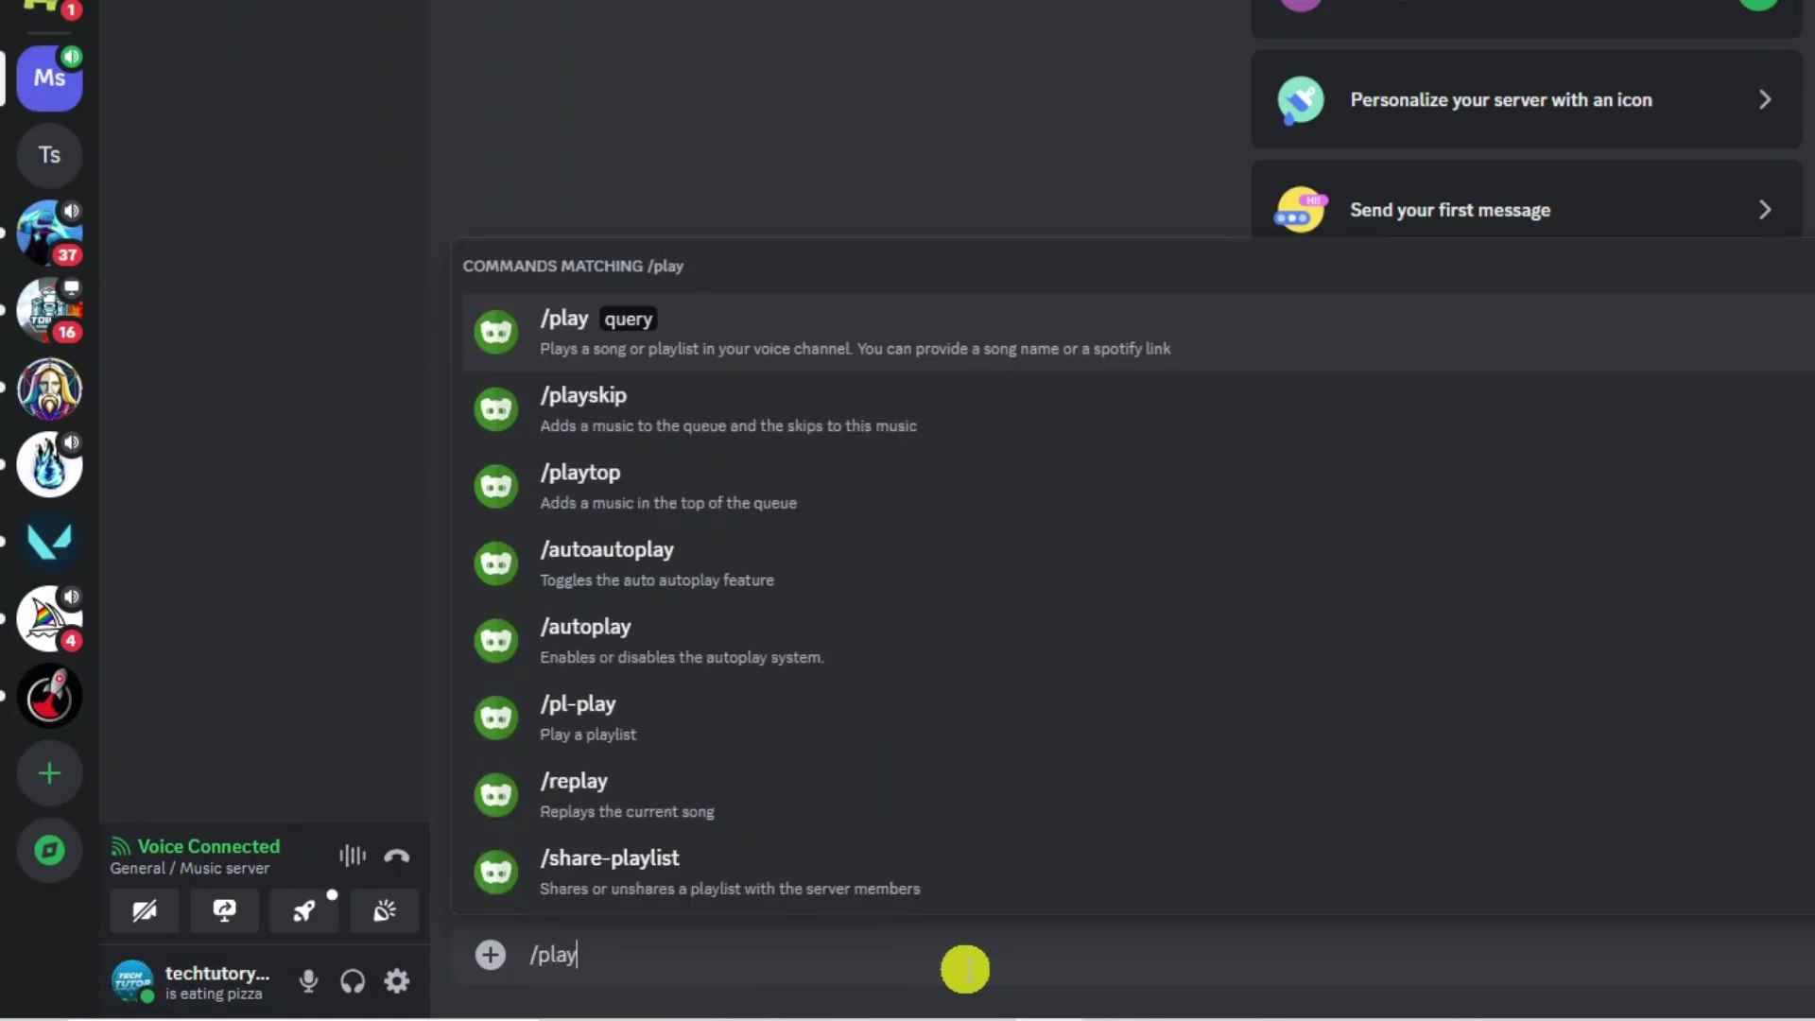
key("Tab")
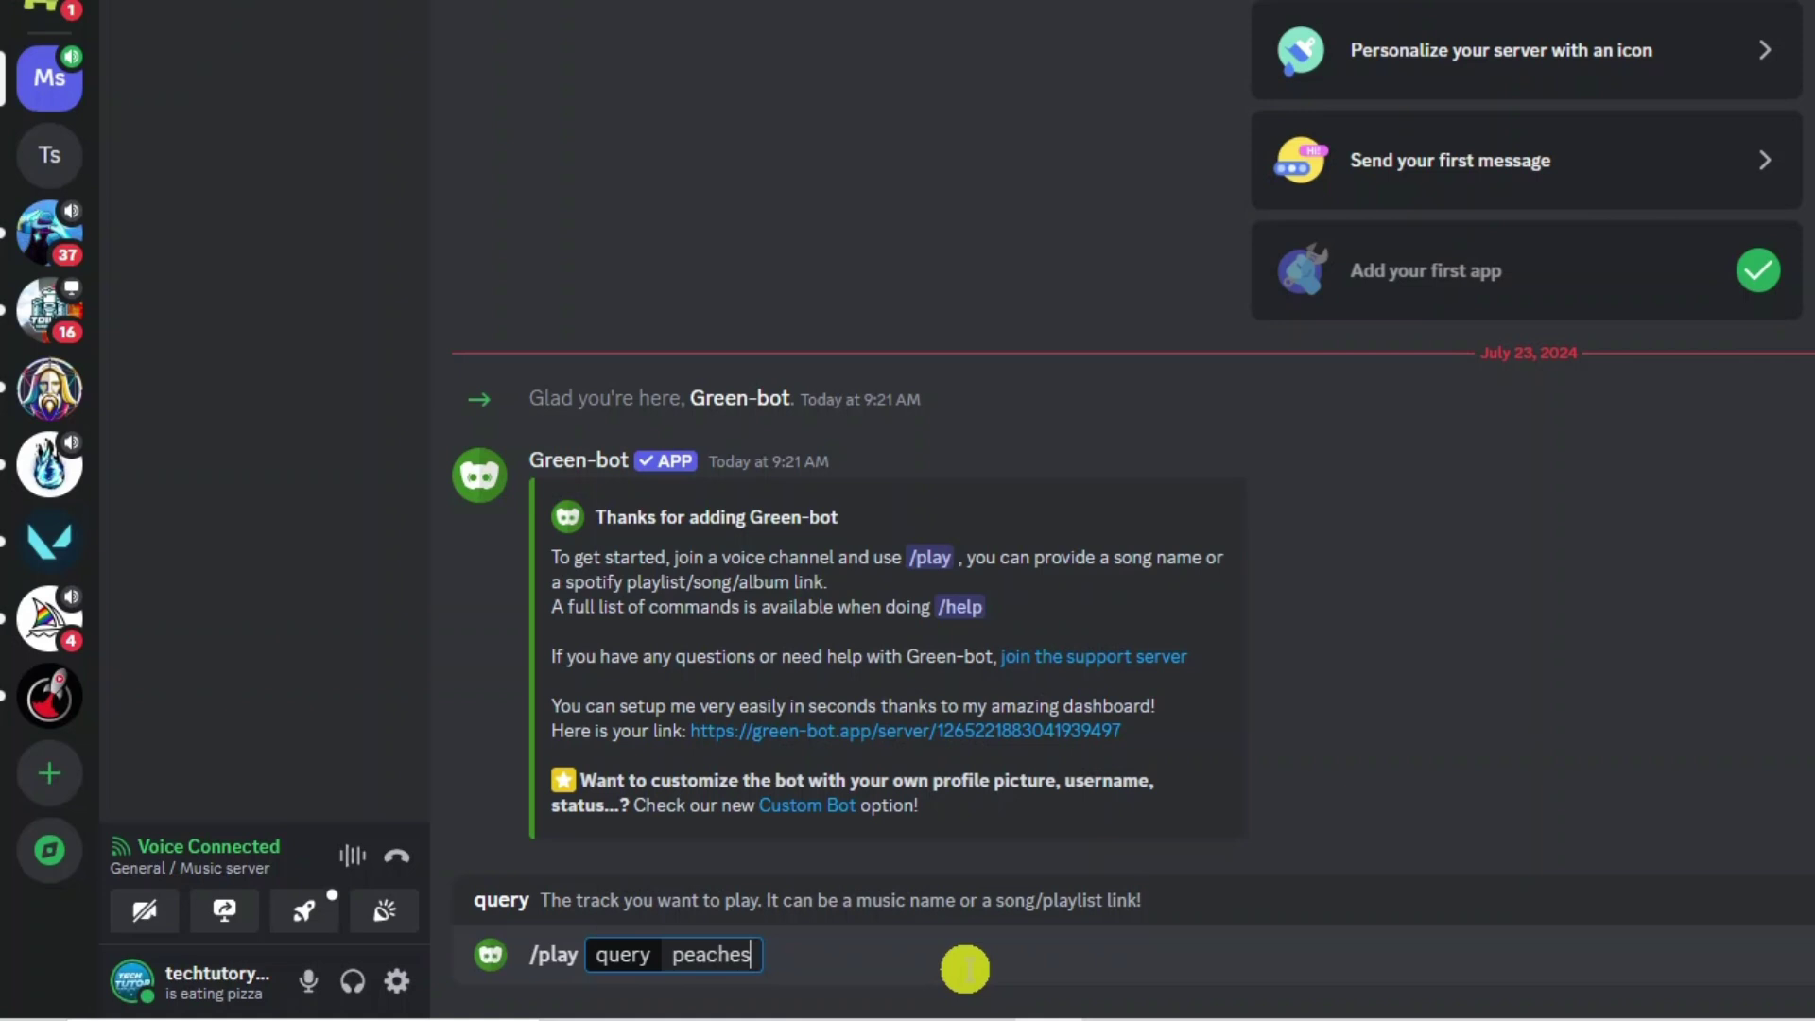
key("Return")
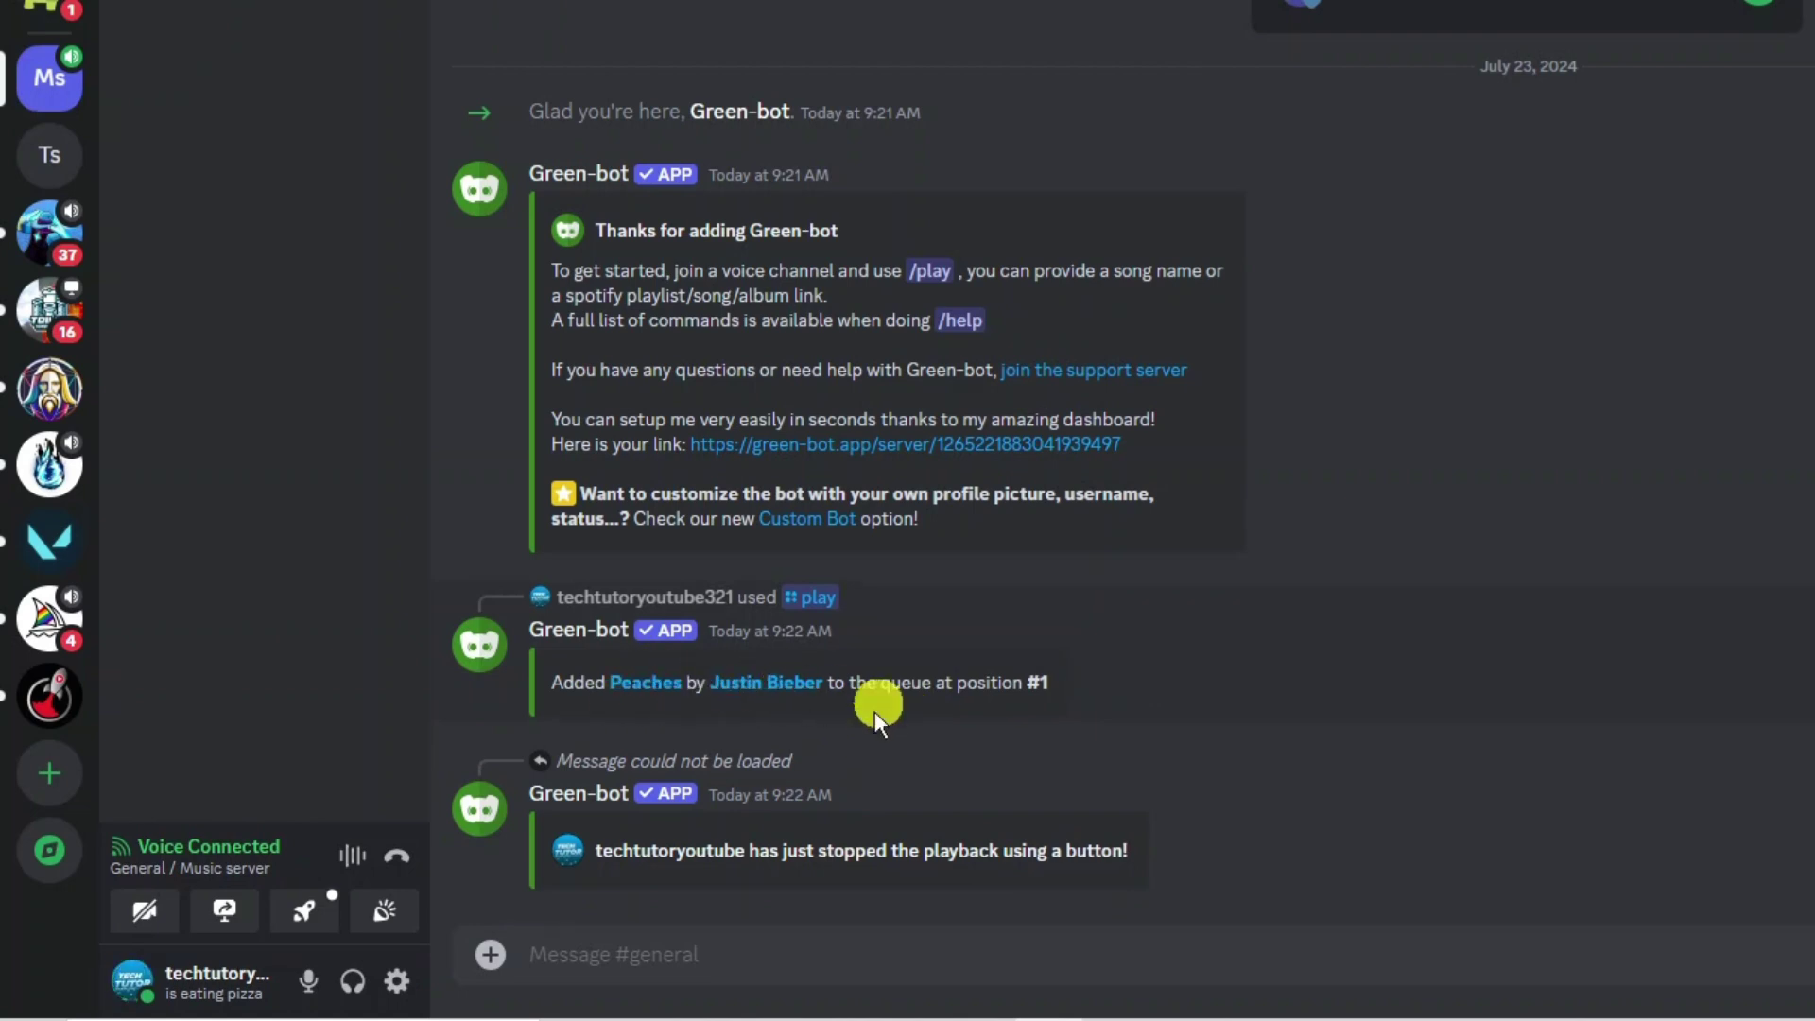
Queue Halo by Beyoncé with a second /play command in #general
left_click(728, 972)
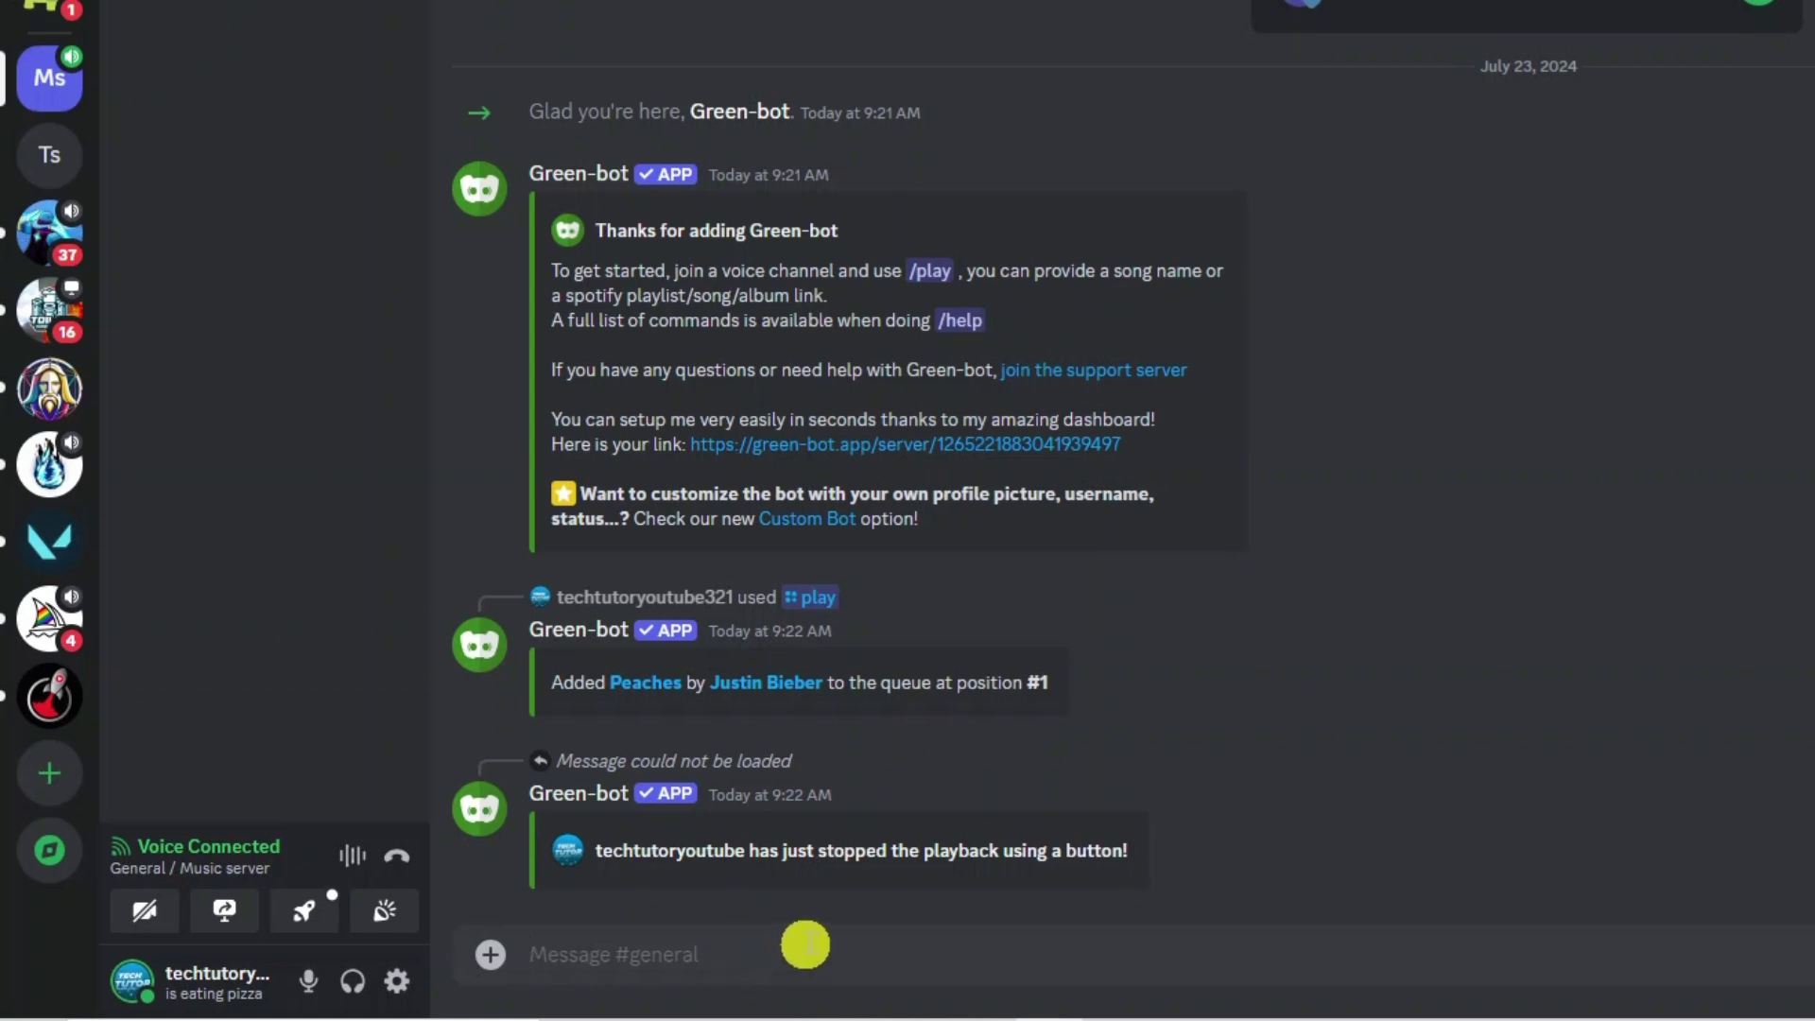
type("/play")
key("Return")
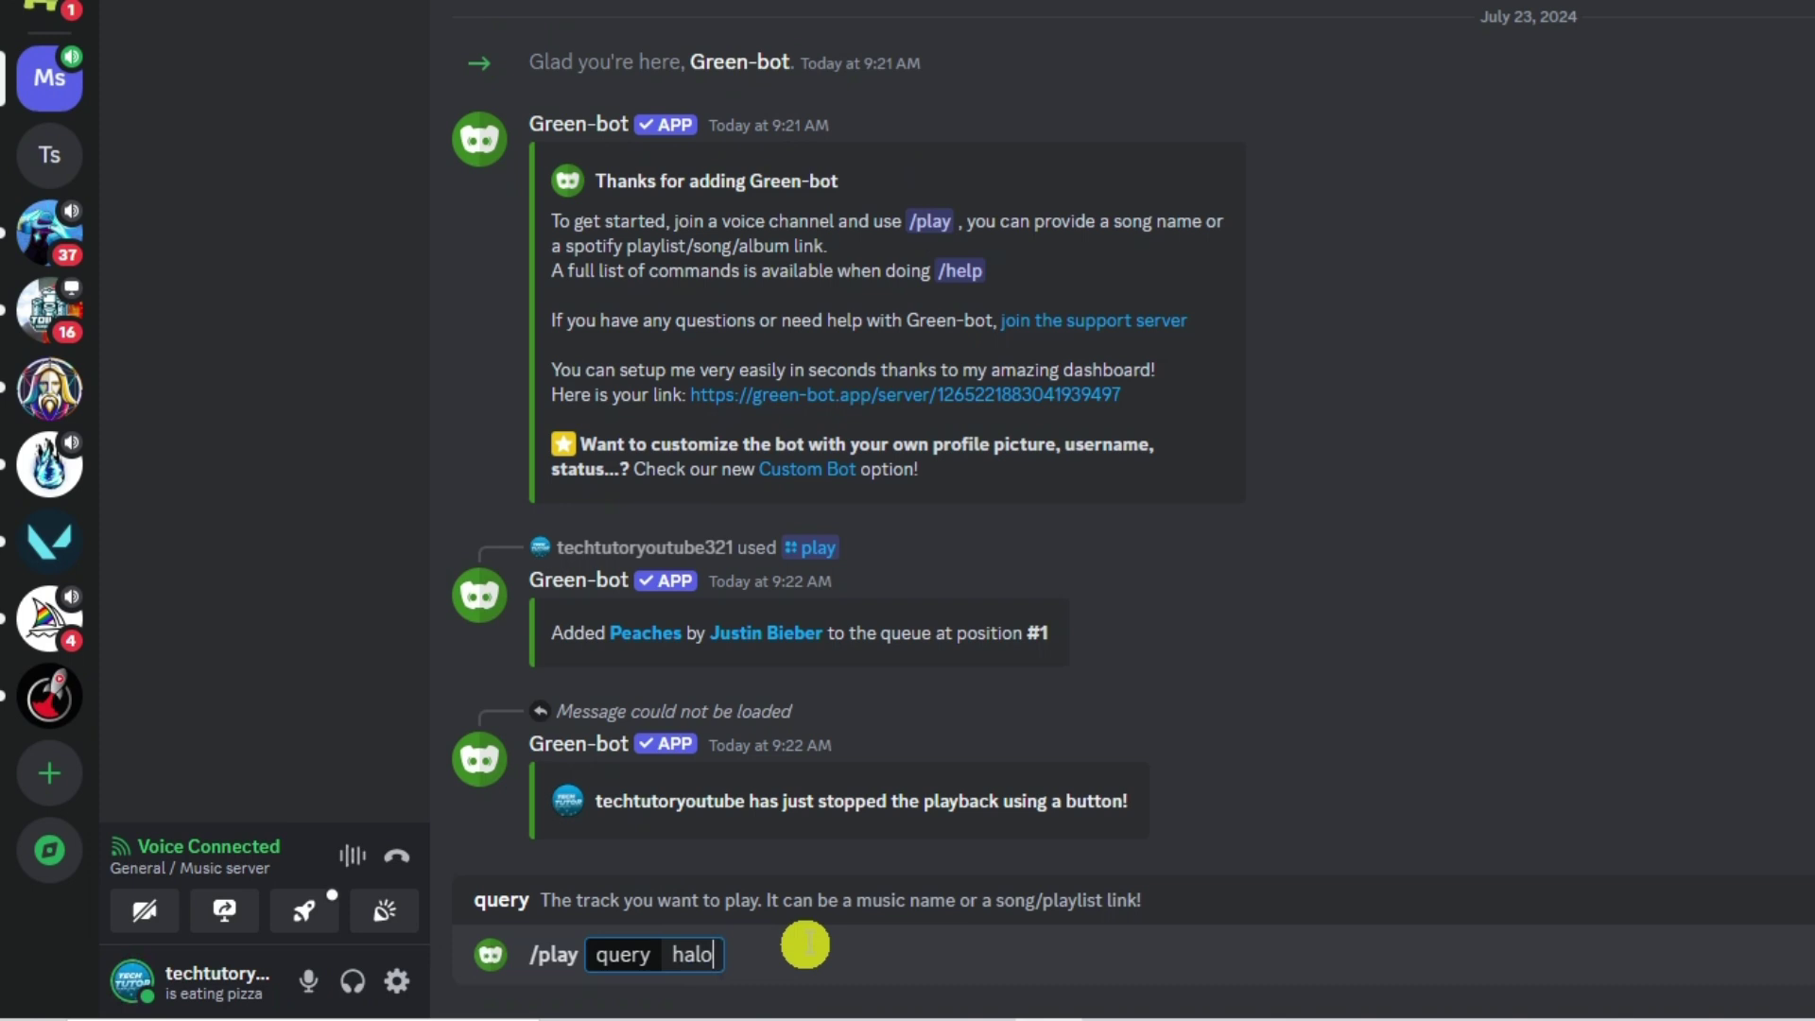
key("Return")
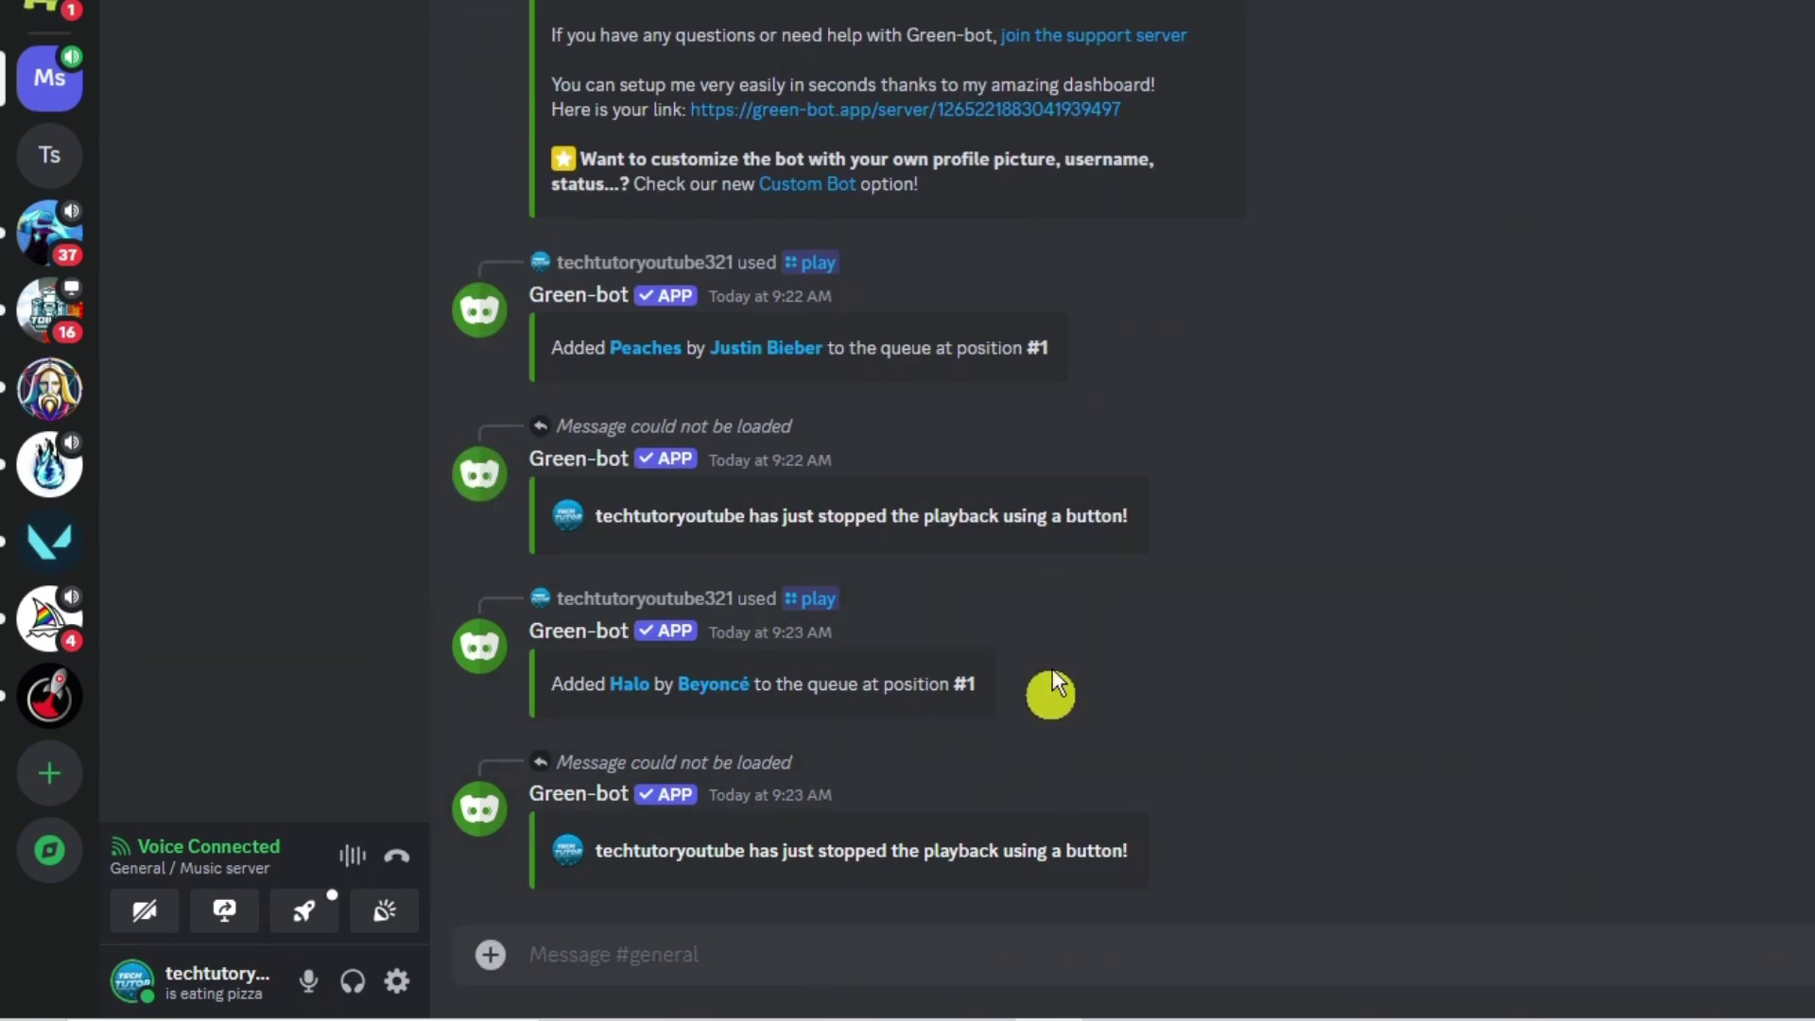